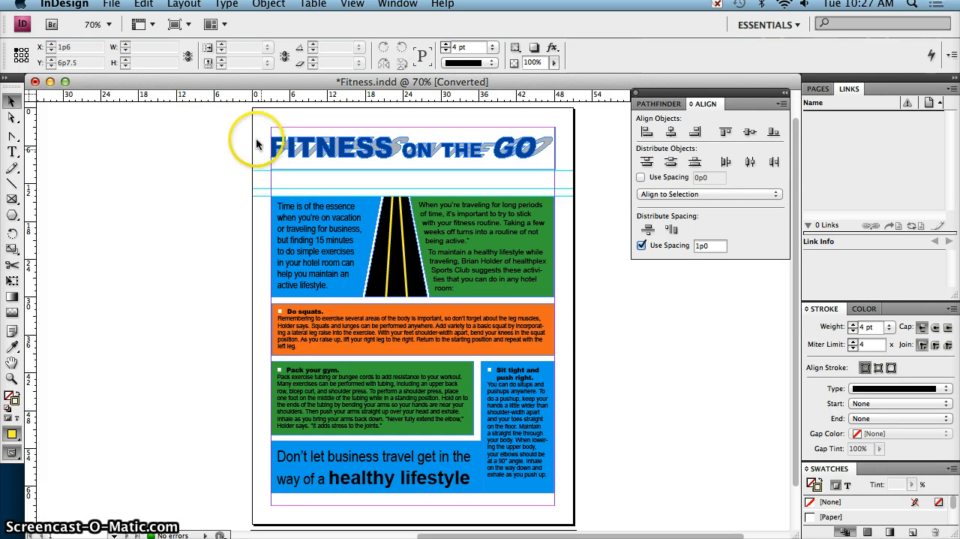
Place a horizontal ruler guide at 11p7.5 between the headline and the text blocks, and delete it again
mouse_move(225, 95)
mouse_down()
mouse_move(258, 180)
mouse_move(260, 95)
mouse_move(257, 129)
mouse_move(274, 177)
mouse_move(359, 201)
mouse_up()
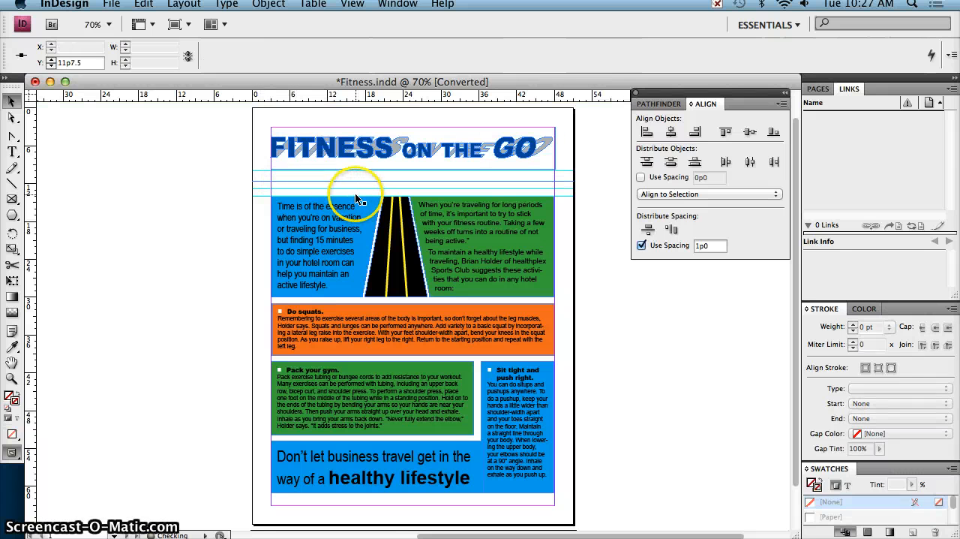
key(Delete)
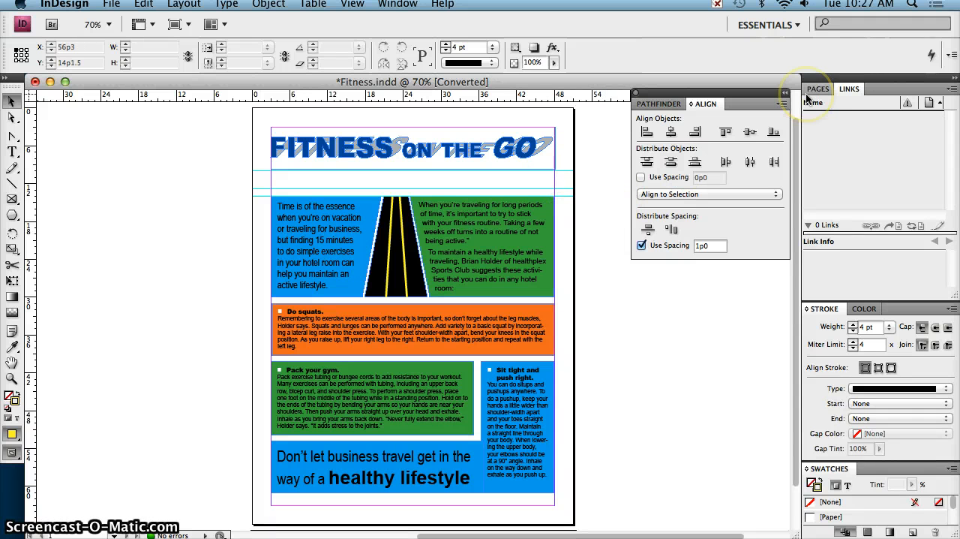
Set the default stroke colour to None and the fill to the C=100 M=0 Y=0 K=0 swatch
key(super+equal)
key(super+equal)
key(super+equal)
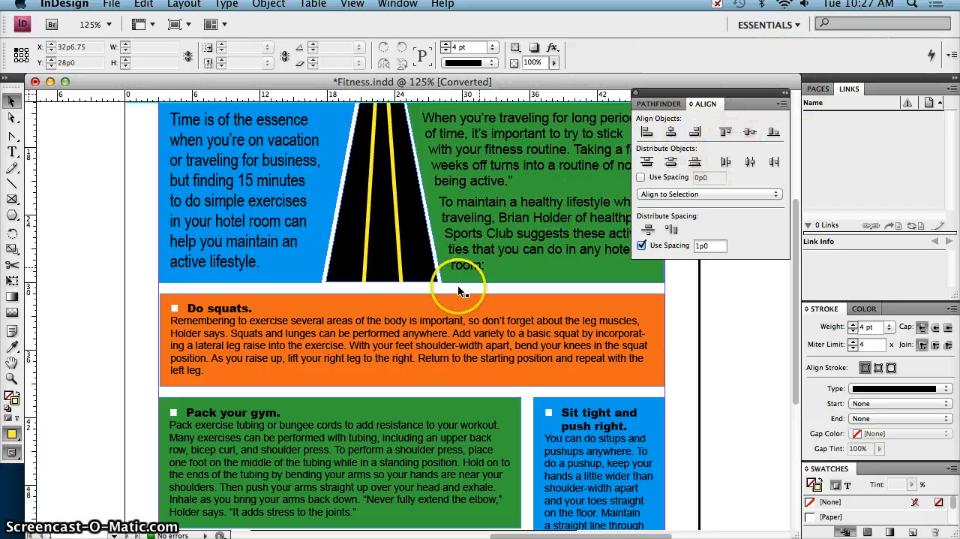
scroll(459, 284, down, 3)
scroll(459, 284, up, 8)
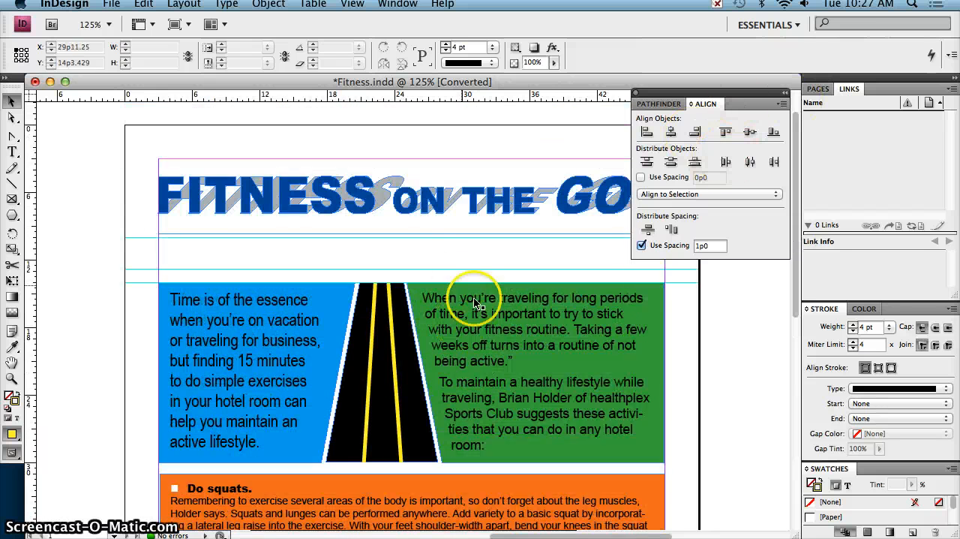
click(655, 534)
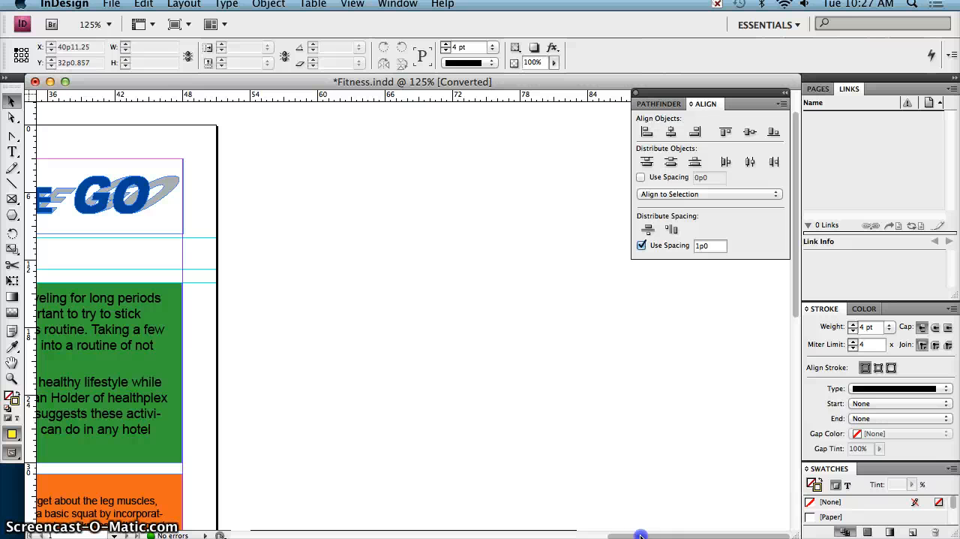
drag(631, 532, 546, 536)
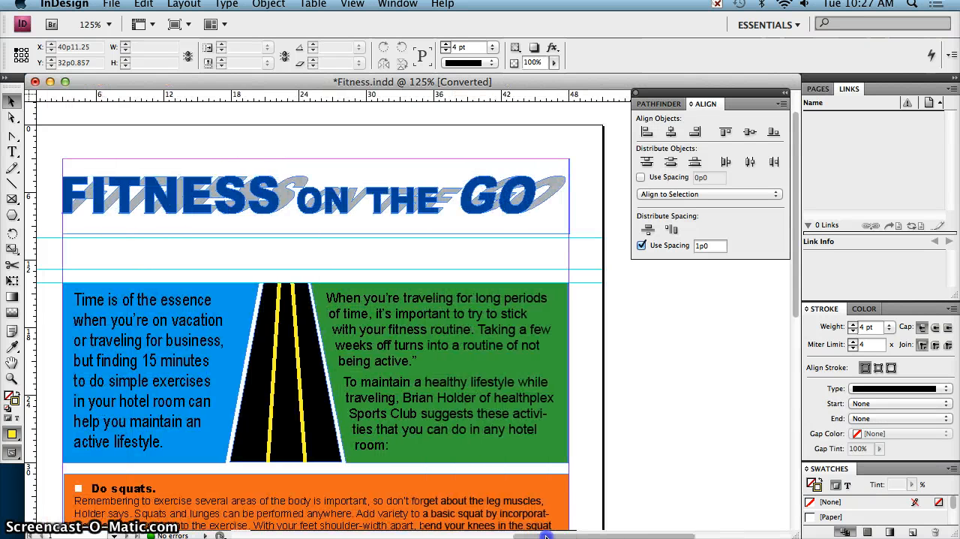
click(863, 308)
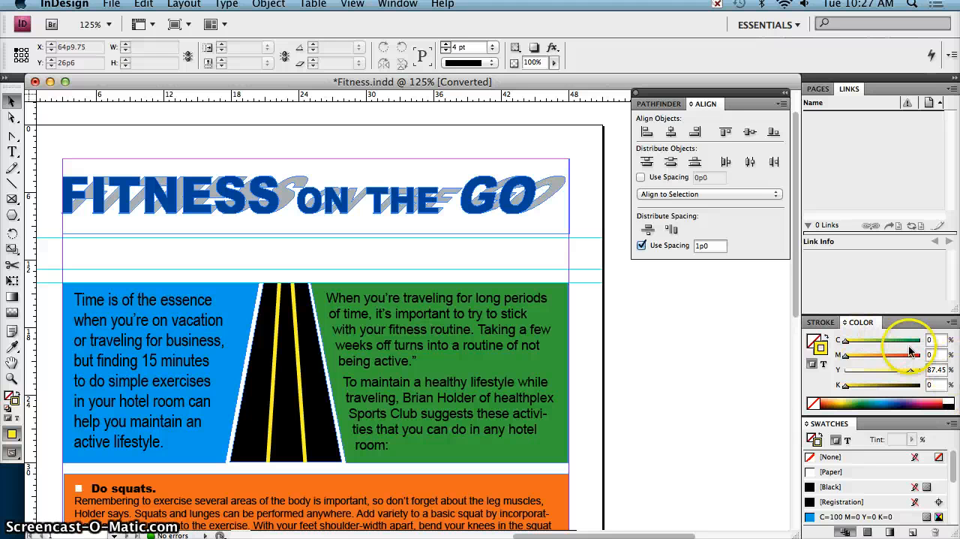
click(813, 405)
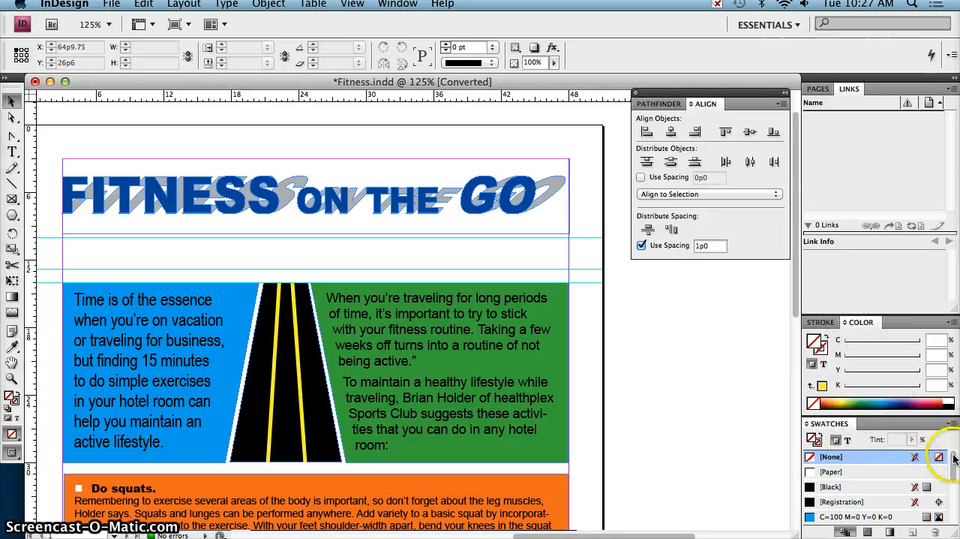
drag(956, 469, 956, 481)
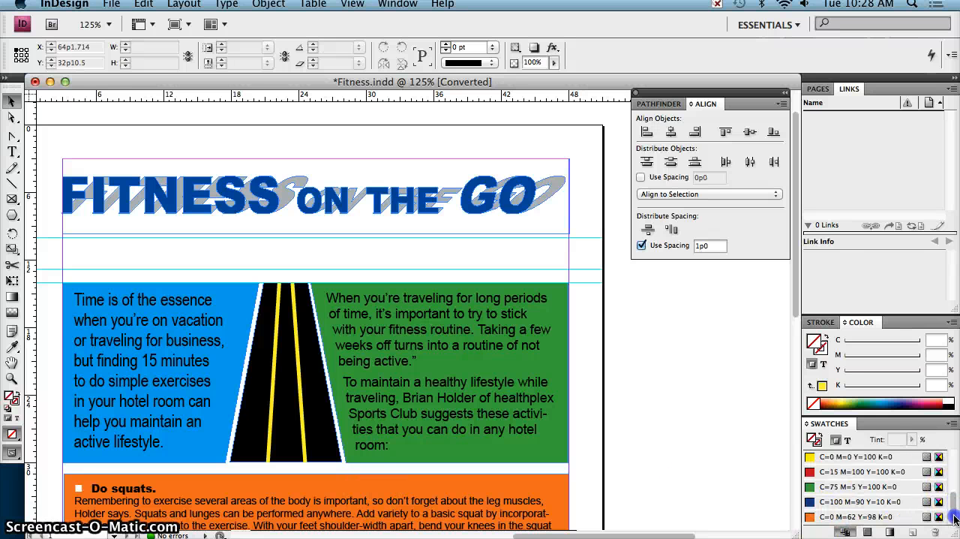
click(875, 473)
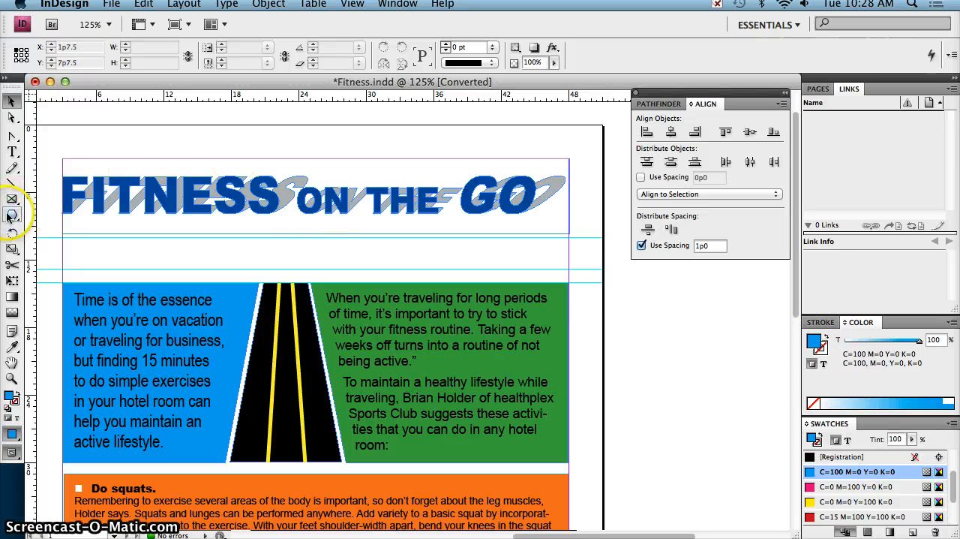
Create a three-sided polygon 2p10 wide and 2p10 high with 0% star inset below the headline
drag(11, 217, 66, 250)
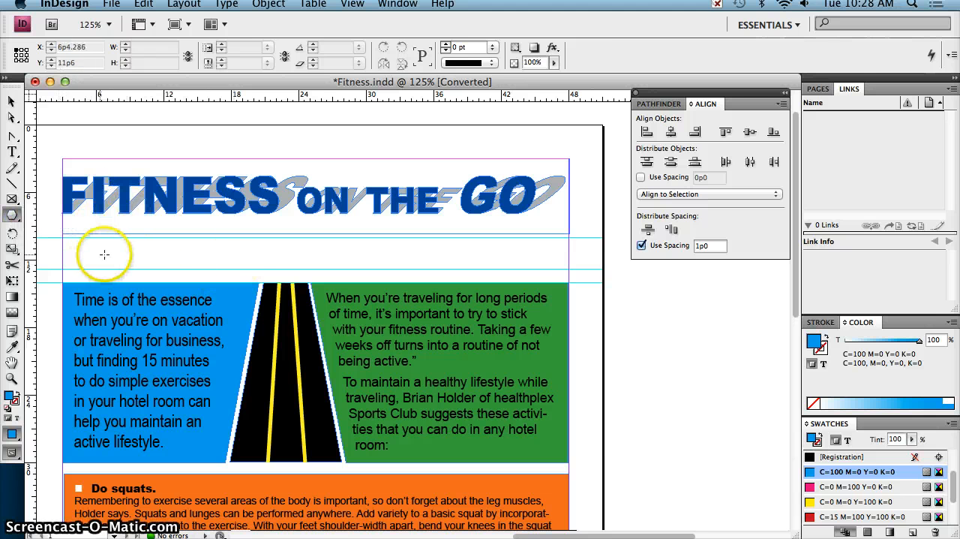
click(133, 254)
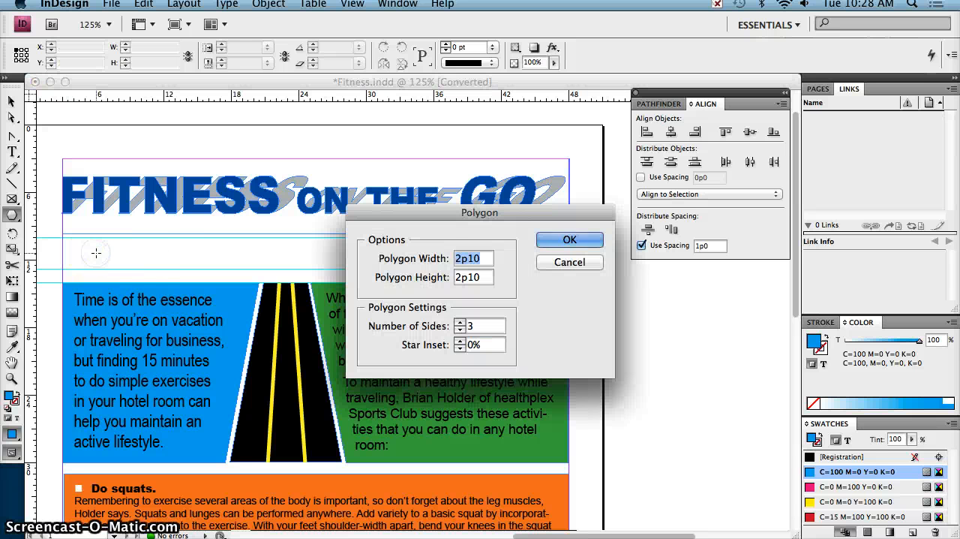
drag(461, 210, 451, 205)
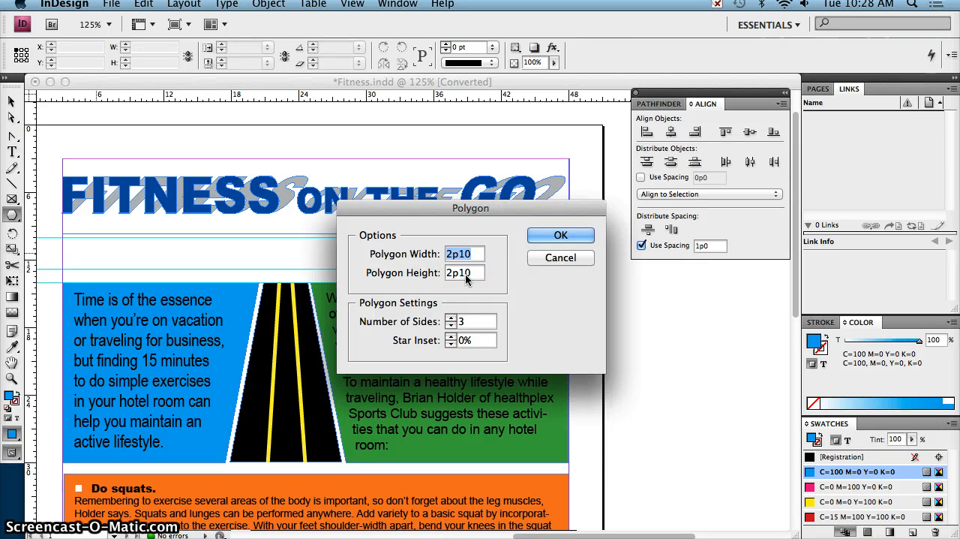
click(559, 235)
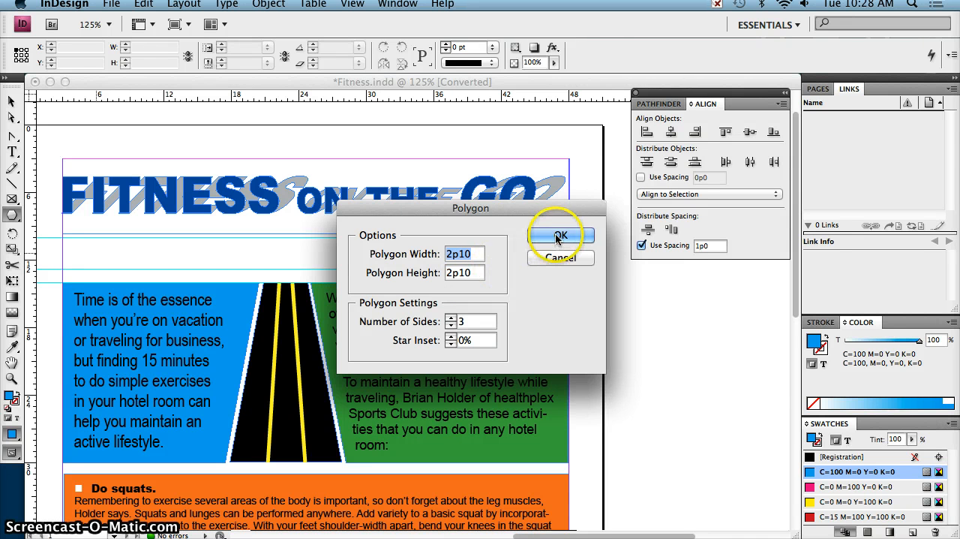
Move the triangle to X 3p0, Y 10p0, against the page's left margin and between the two guides
click(12, 100)
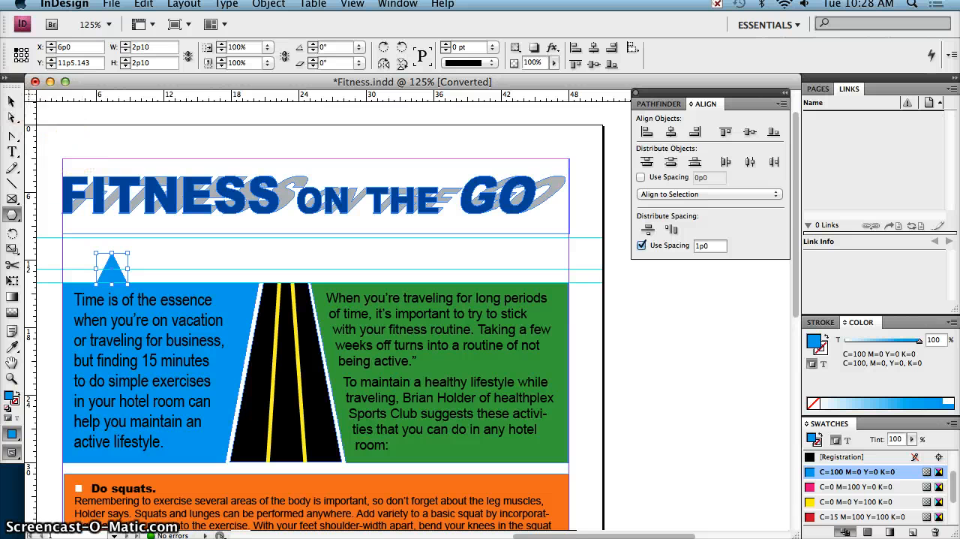
drag(116, 262, 80, 251)
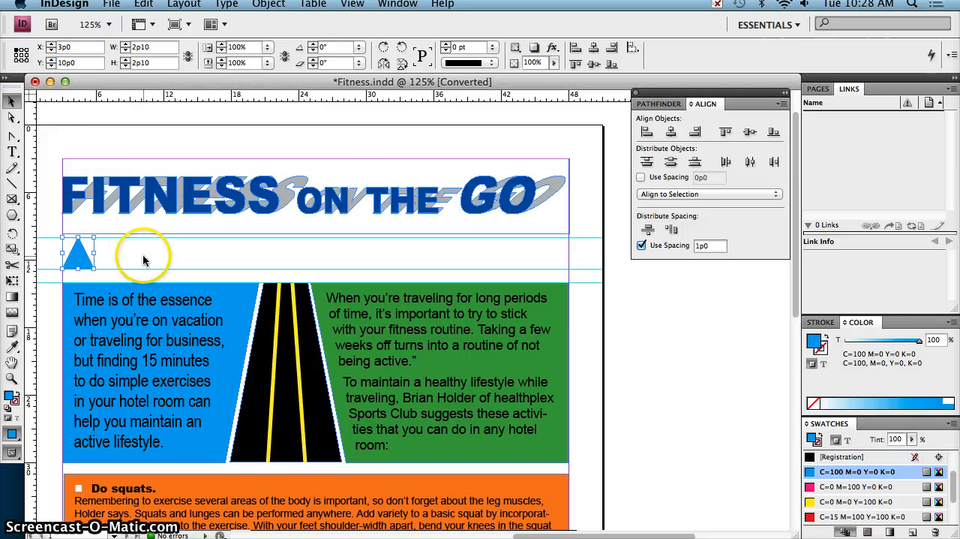
click(135, 255)
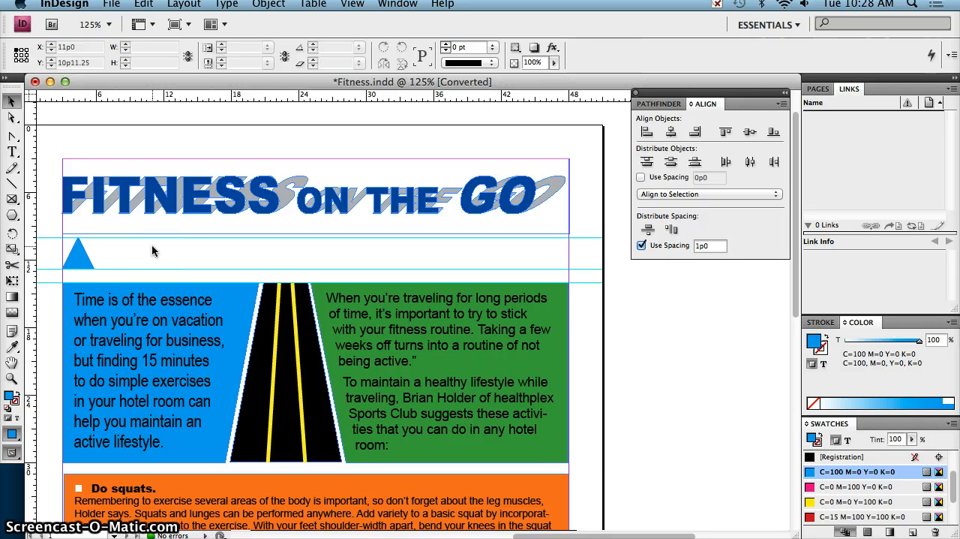
Duplicate the triangle twice along the guides to make a row of three, with the last at about X 9p7
click(79, 256)
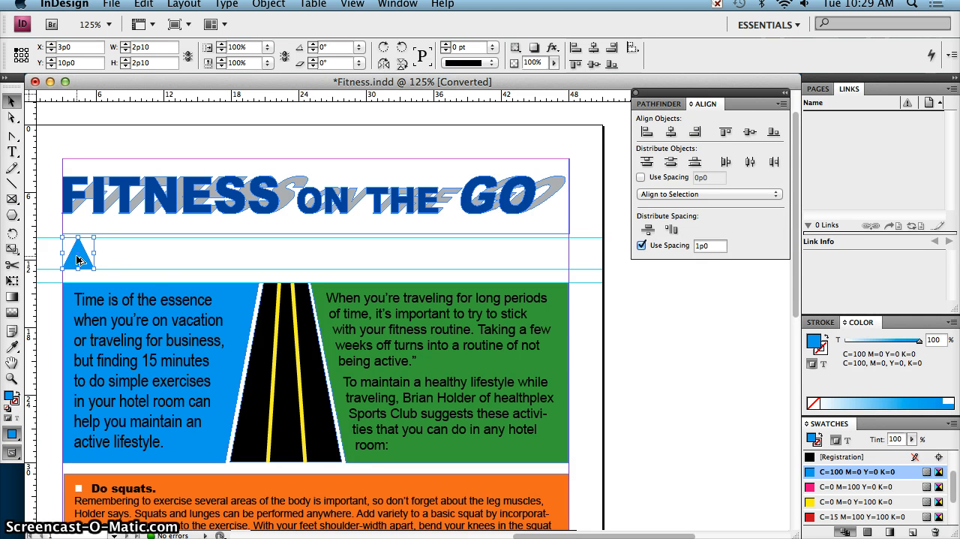
drag(79, 259, 153, 263)
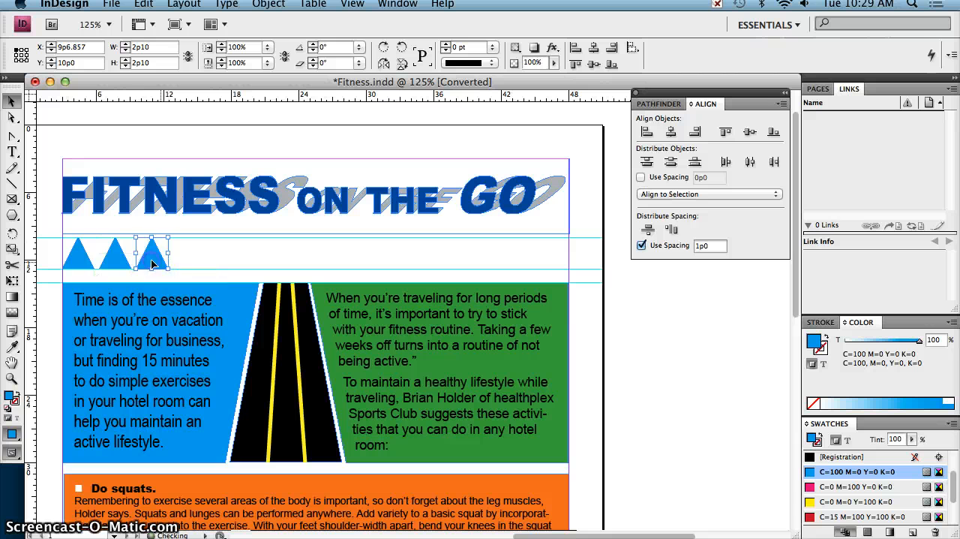
click(192, 255)
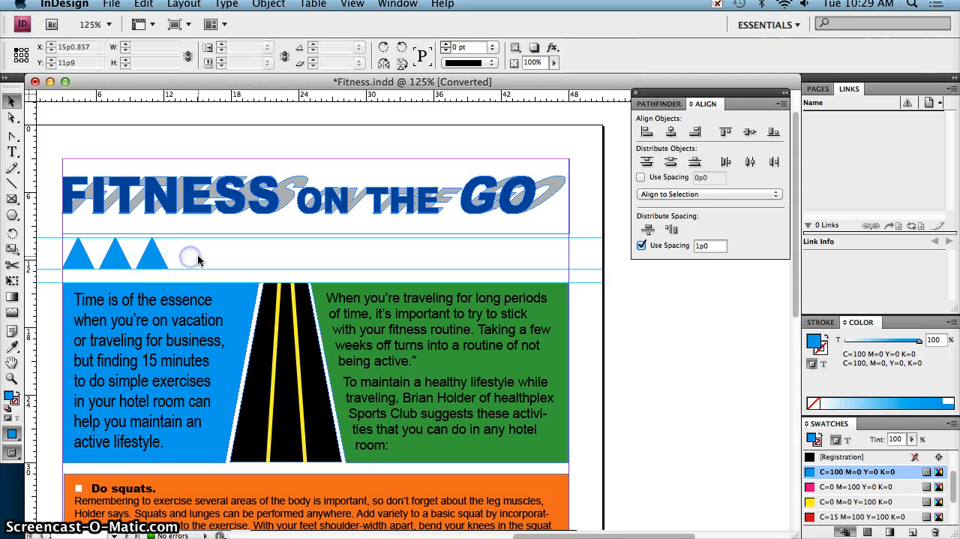
Copy all three triangles and place the copies further along the same row at about X 14p7, Y 10p0
drag(85, 256, 82, 256)
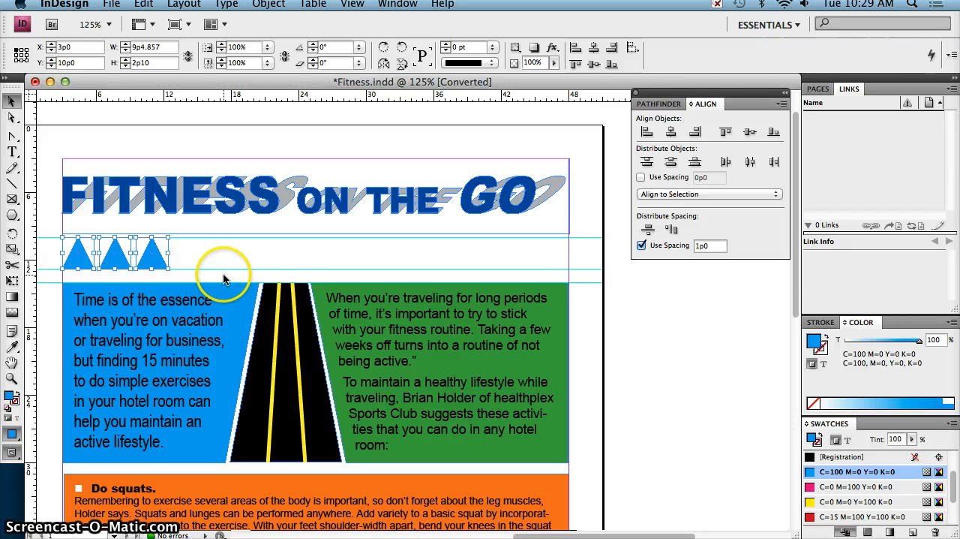
key(super+v)
drag(370, 318, 214, 261)
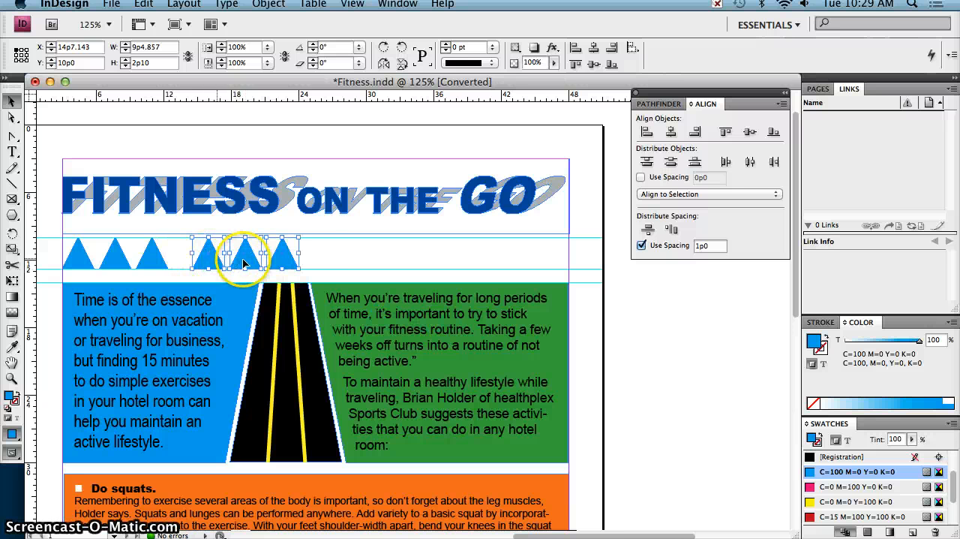
Rotate the three copied triangles by 180 degrees
click(322, 46)
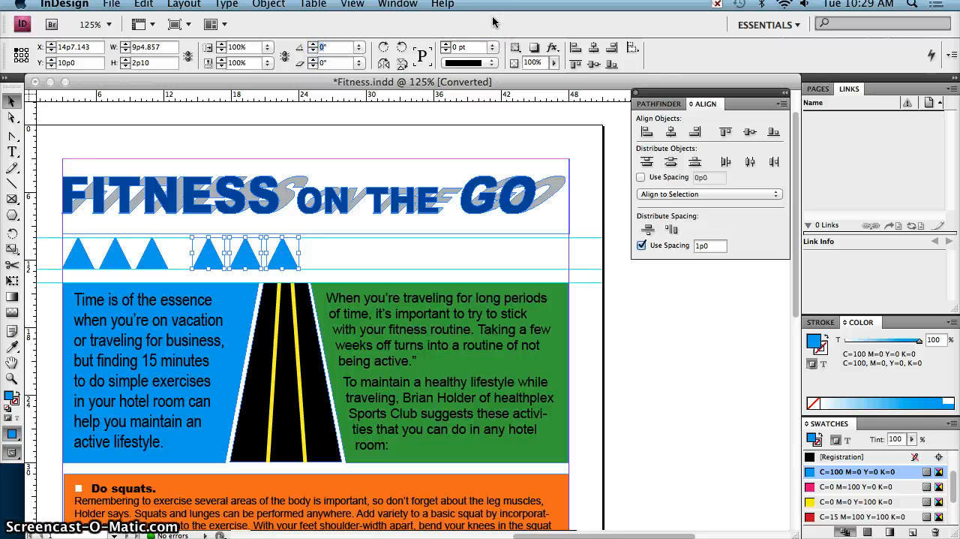
text(180)
key(Return)
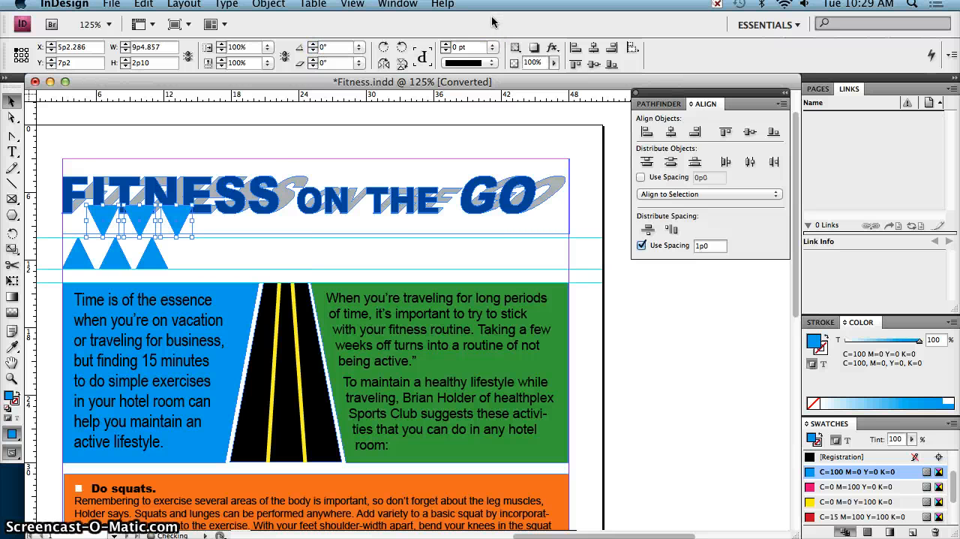
Move the three inverted triangles into the gaps beside the upright ones, at X 4p8, Y 10p1.429
mouse_move(180, 223)
mouse_down()
mouse_move(182, 214)
mouse_move(165, 225)
mouse_move(173, 239)
mouse_up()
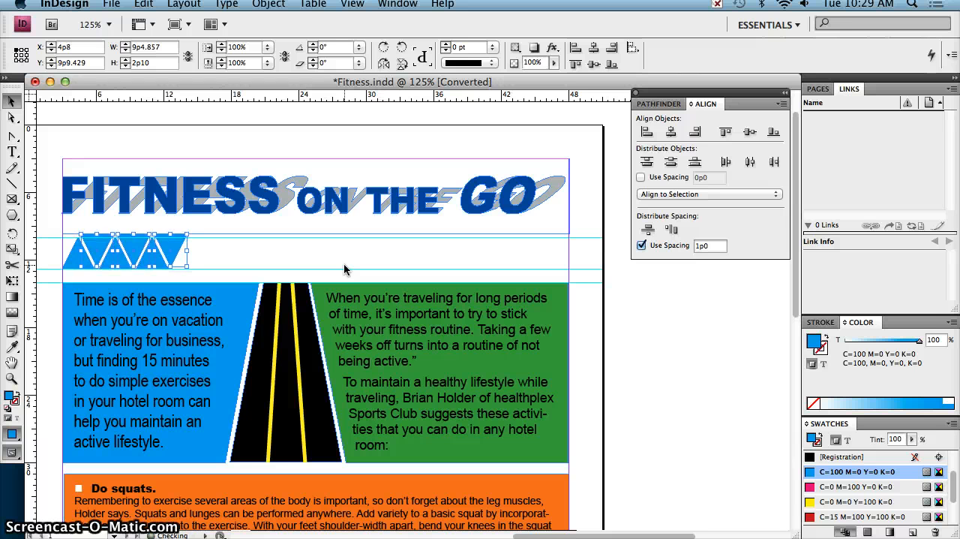
key(Down)
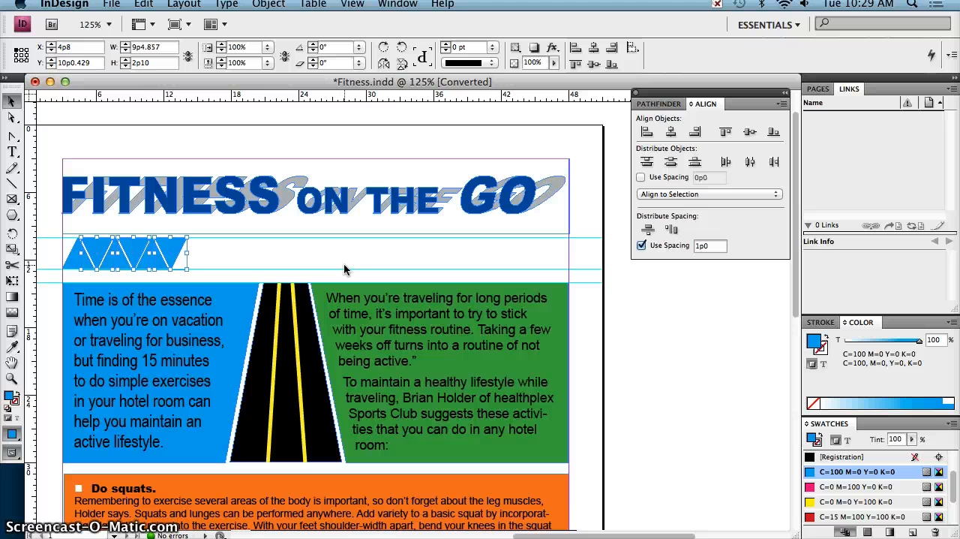
key(Down)
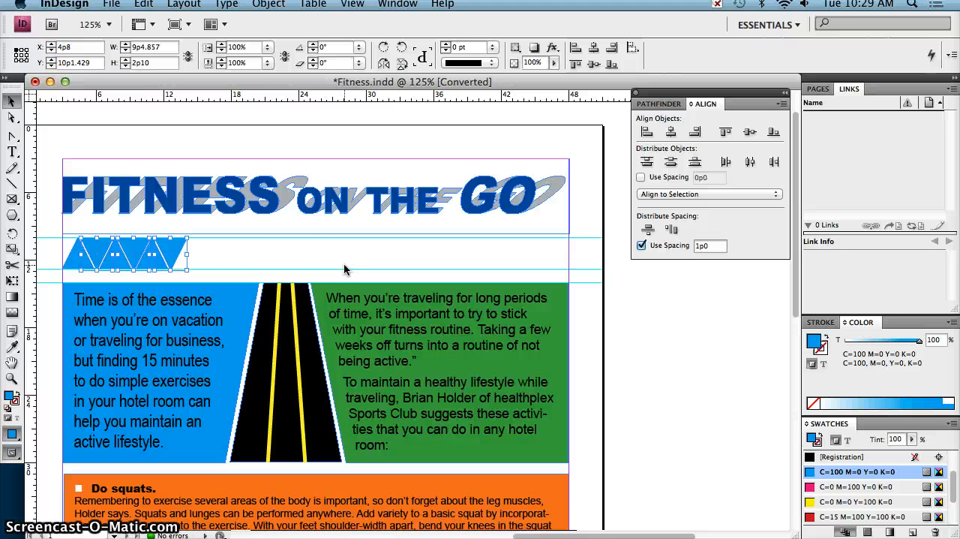
Fill the first inverted triangle with the orange C=0 M=62 Y=98 K=0 swatch
click(227, 256)
click(163, 257)
drag(163, 257, 104, 253)
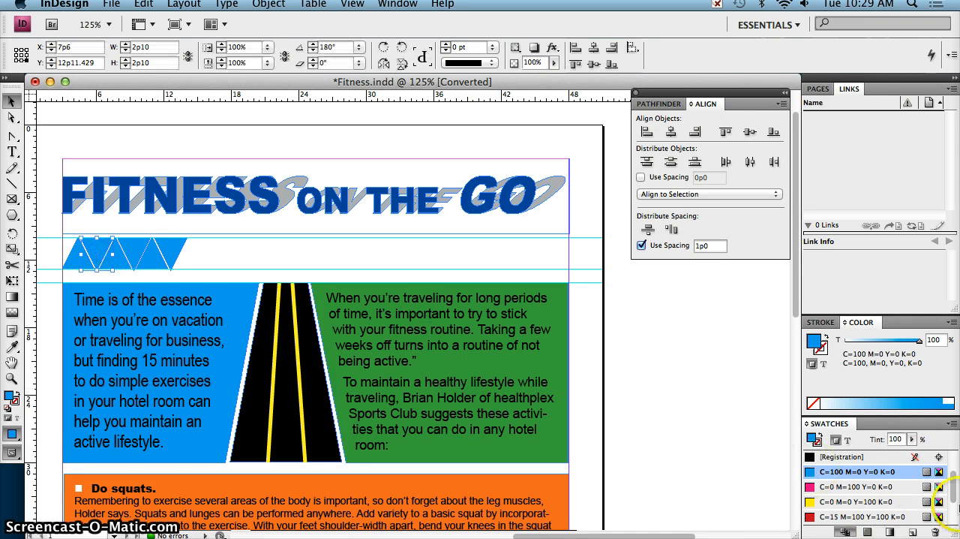
drag(955, 495, 956, 515)
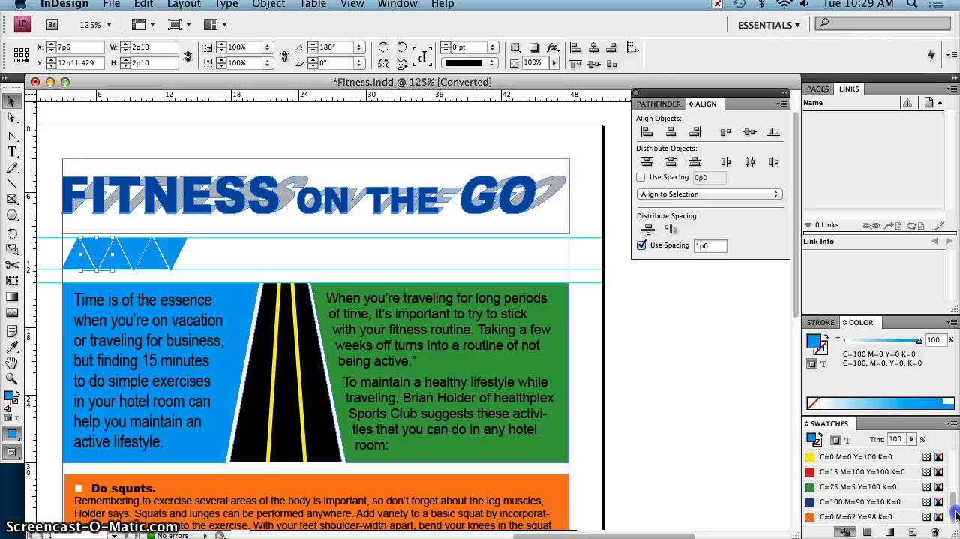
click(892, 521)
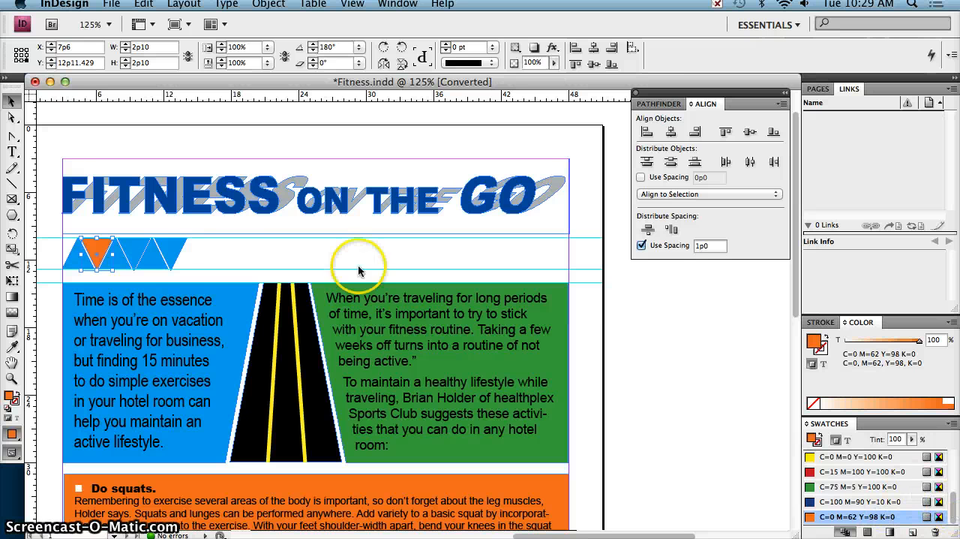
click(122, 264)
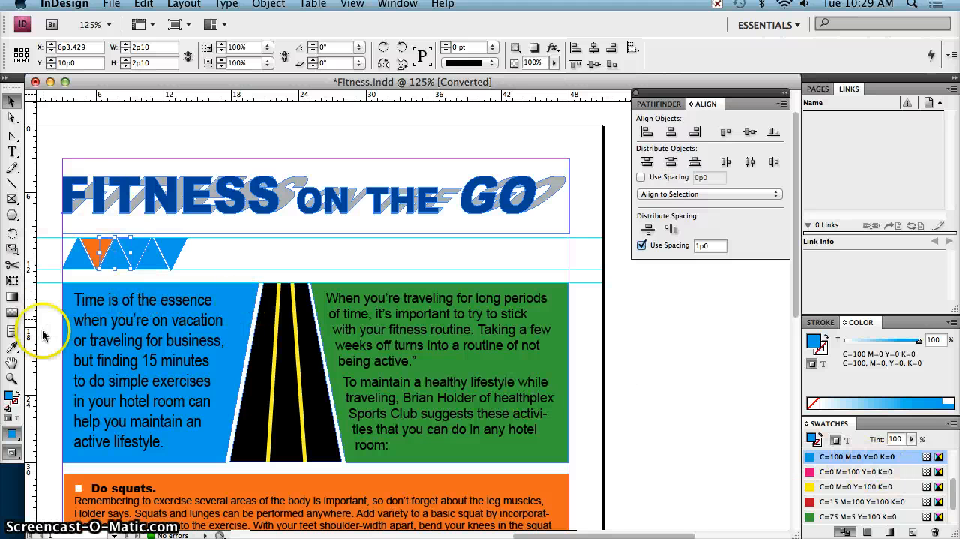
click(13, 347)
click(417, 446)
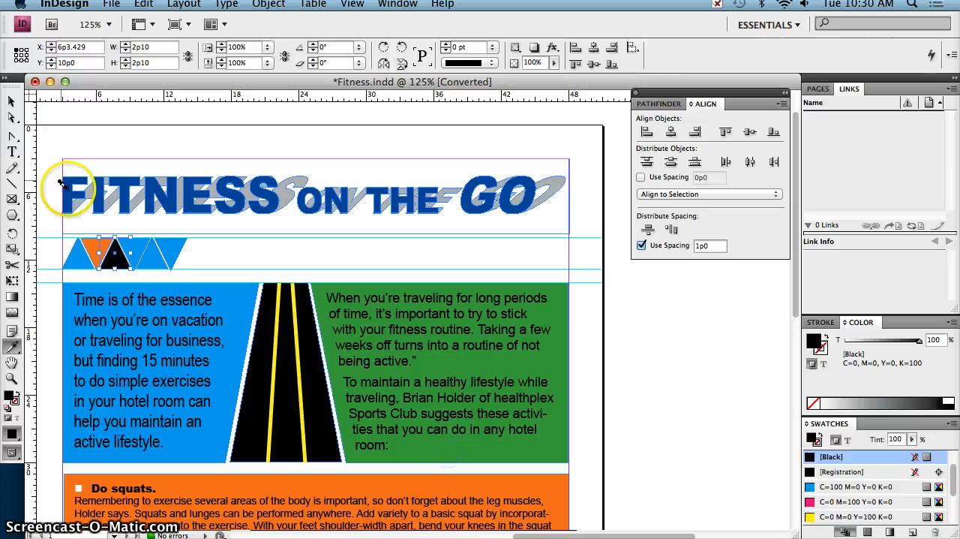
click(12, 100)
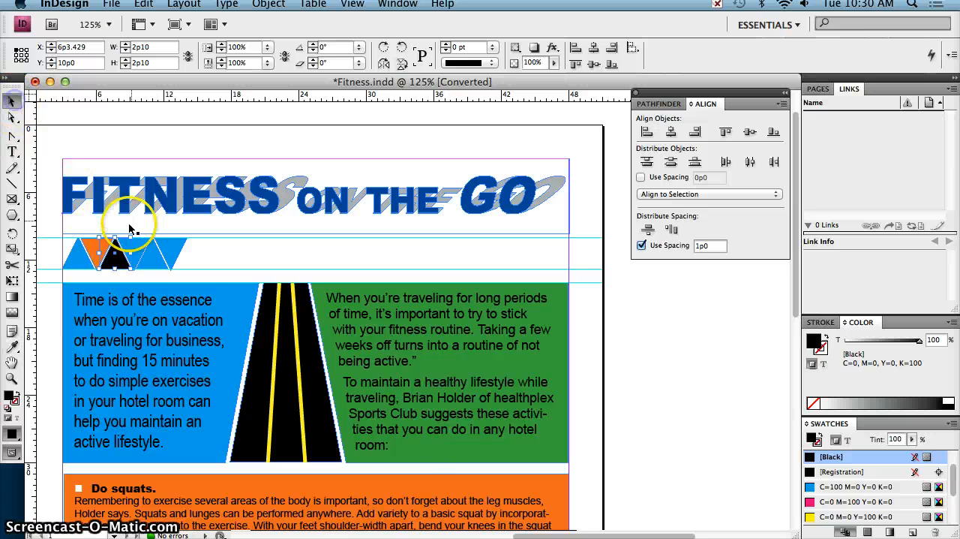
click(215, 253)
Fill the second upright triangle with the green of the text block beside the road, using the Eyedropper
click(127, 267)
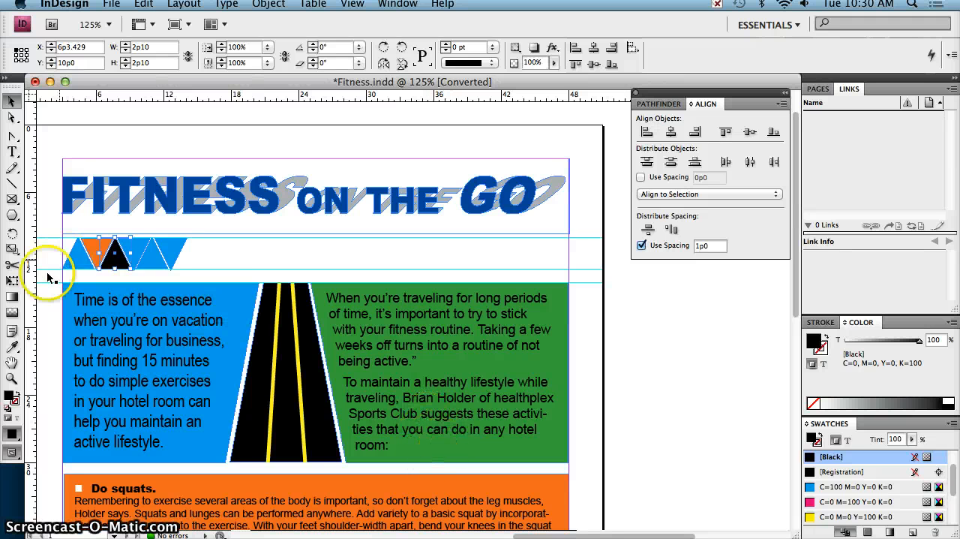
click(432, 448)
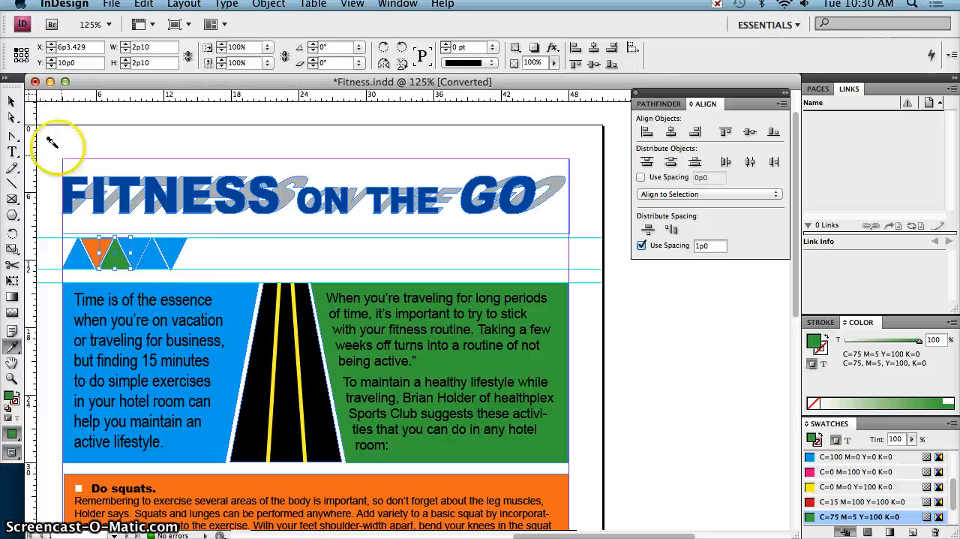
Fill the third upright triangle with the orange of the "Do squats" text block, using the Eyedropper
click(12, 112)
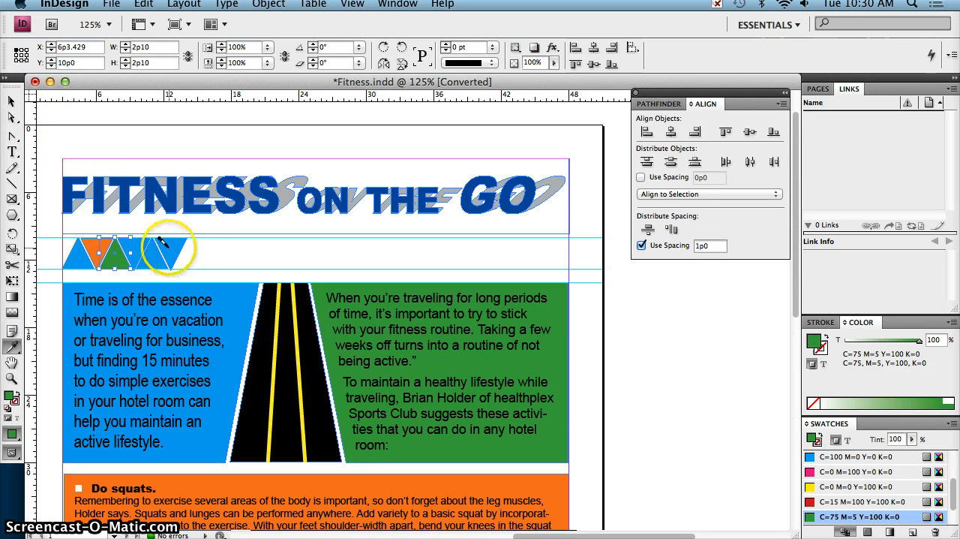
click(12, 100)
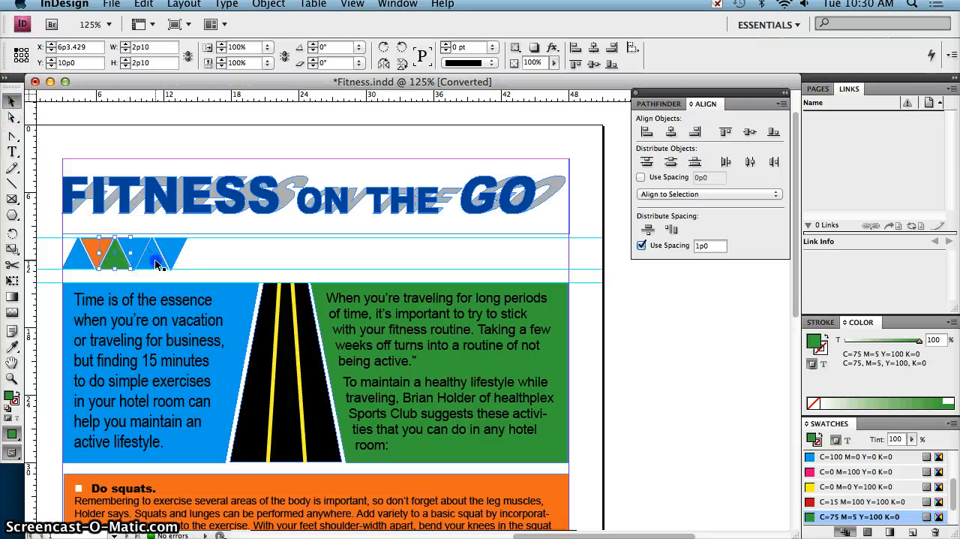
click(150, 252)
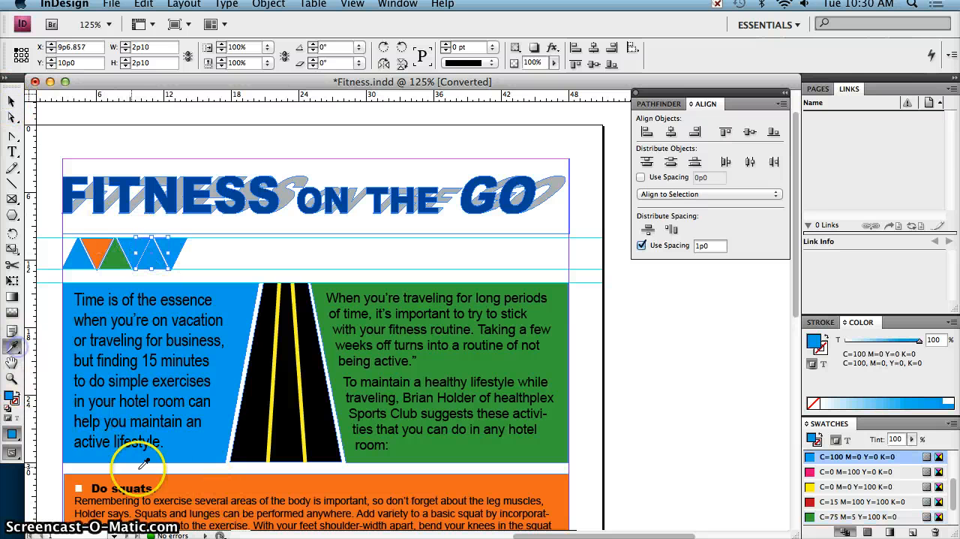
click(179, 480)
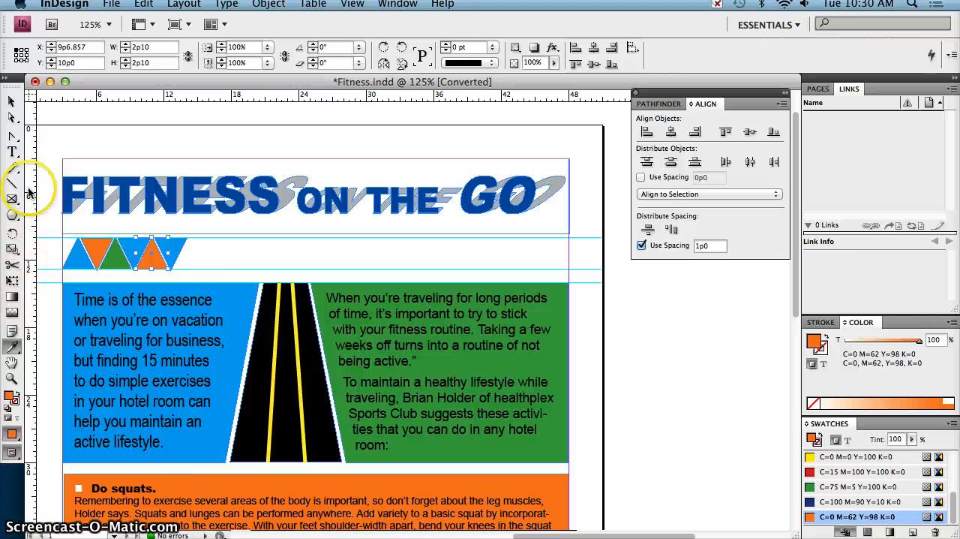
Fill the third inverted triangle with the green of the text block beside the road, using the Eyedropper
click(12, 100)
click(214, 268)
click(176, 247)
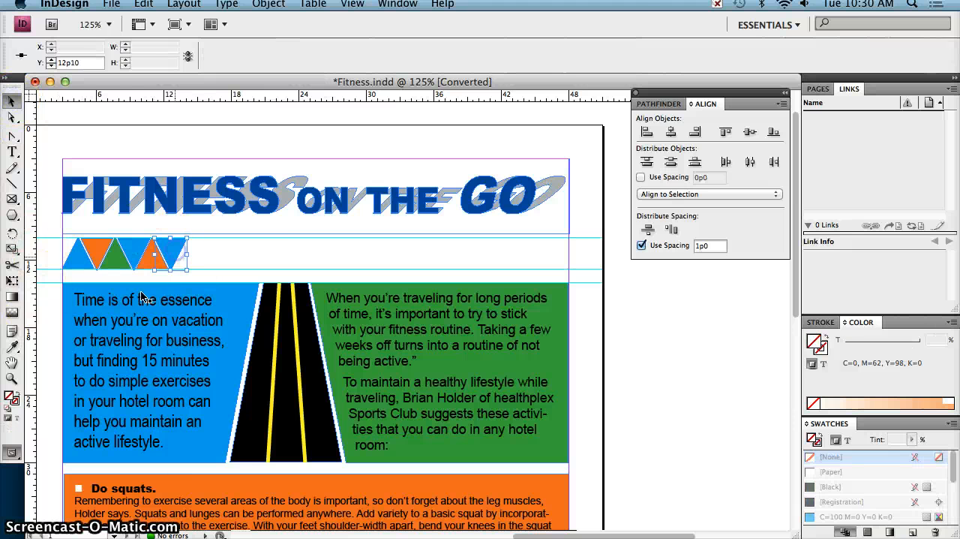
click(14, 346)
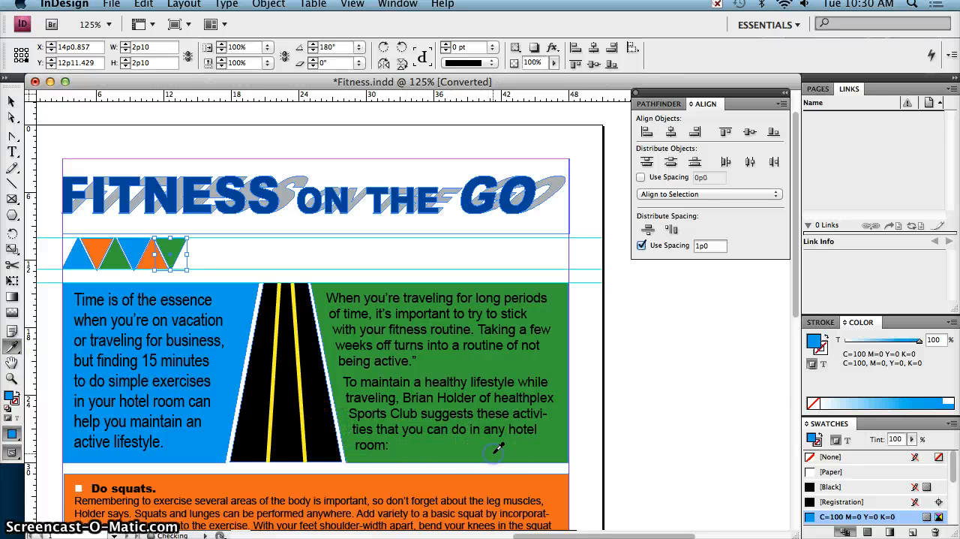
click(498, 449)
click(12, 101)
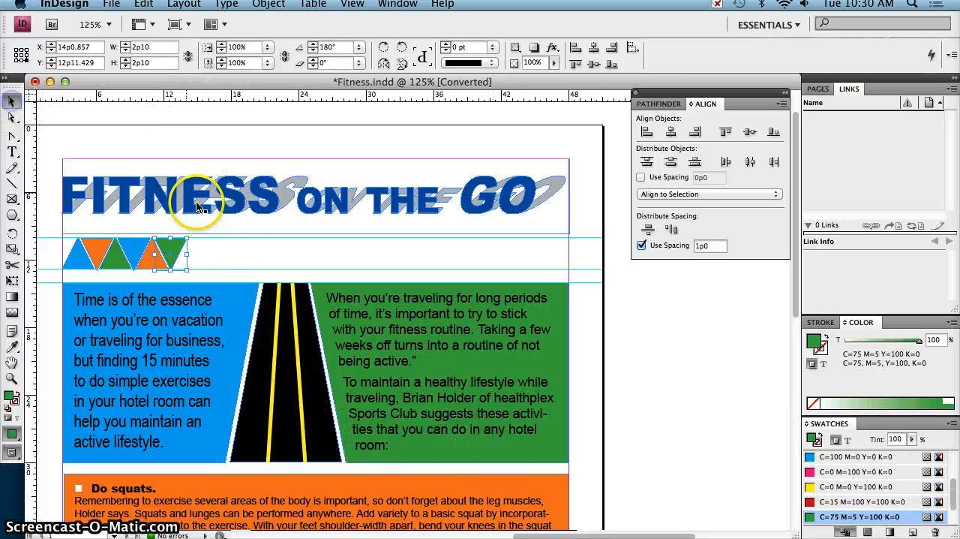
click(217, 255)
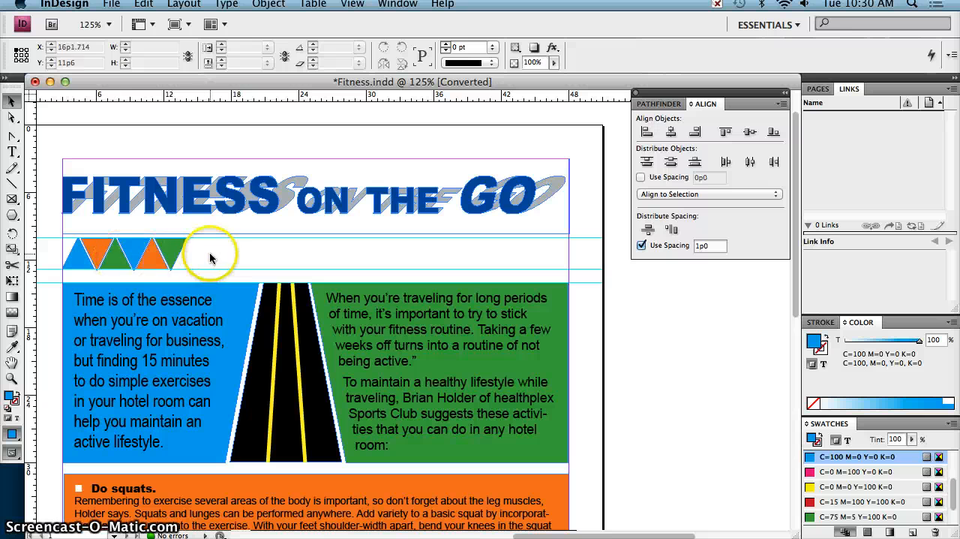
Nudge the three inverted triangles up to Y 10p0.429, keeping X at 4p8
click(97, 257)
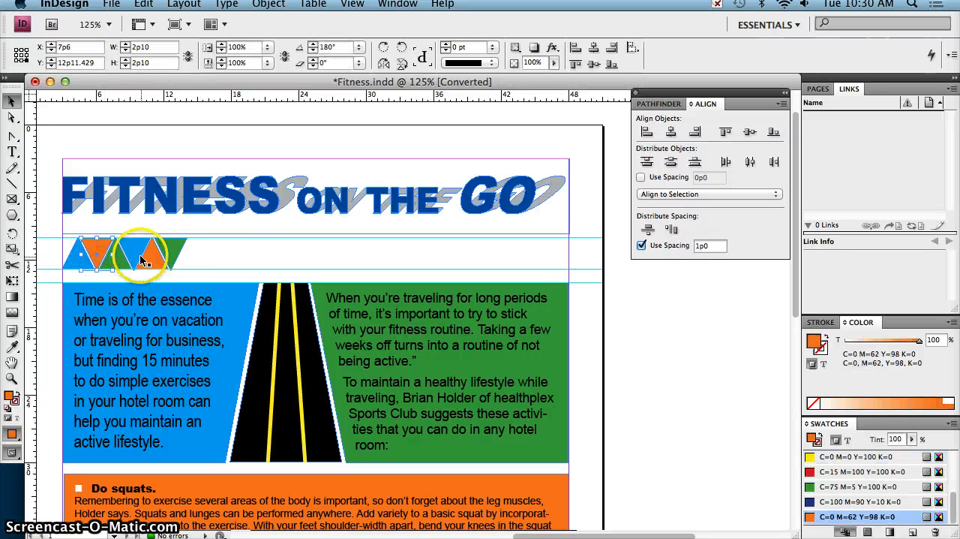
shift+click(134, 256)
click(273, 238)
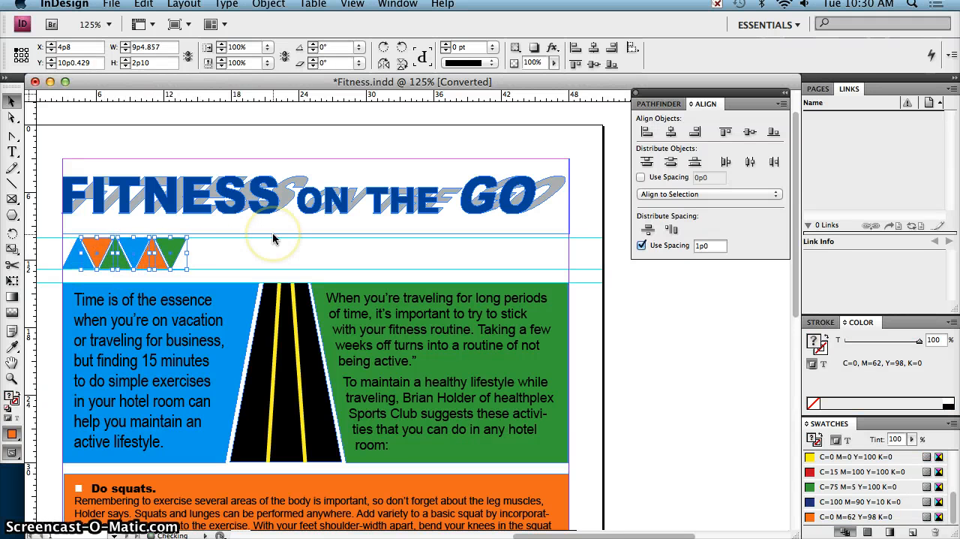
Duplicate the set of six coloured triangles twice along the row, placing the last copy at about X 25p1.714, Y 10p0.643
click(225, 256)
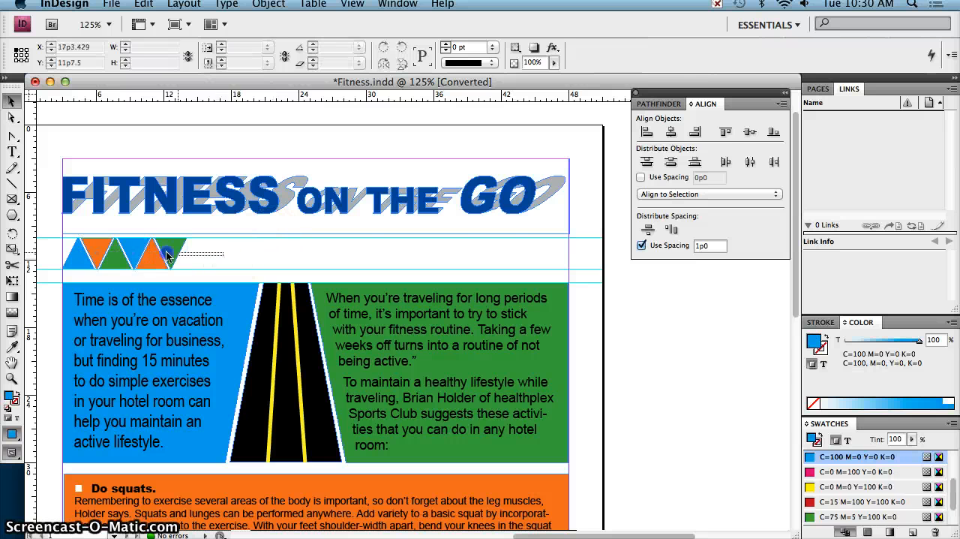
drag(72, 258, 486, 250)
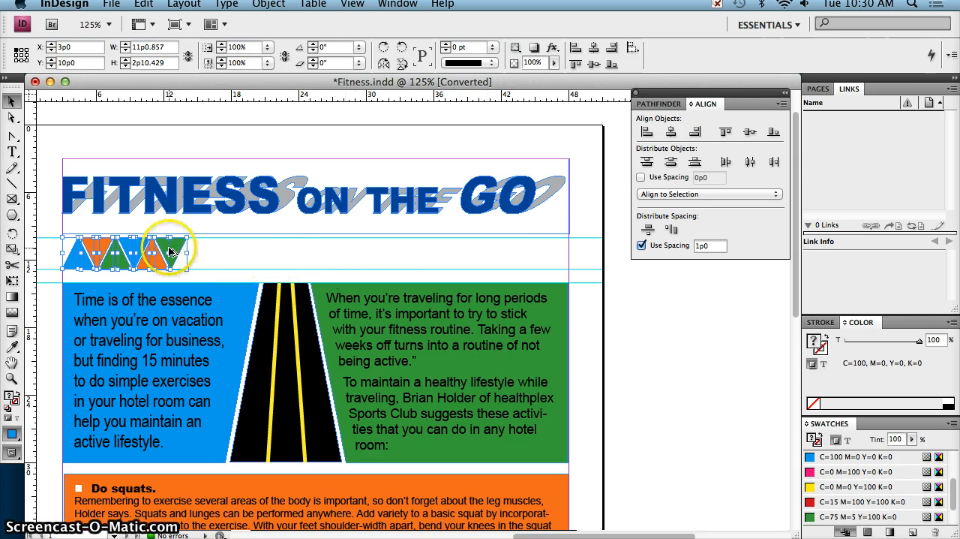
drag(170, 252, 424, 254)
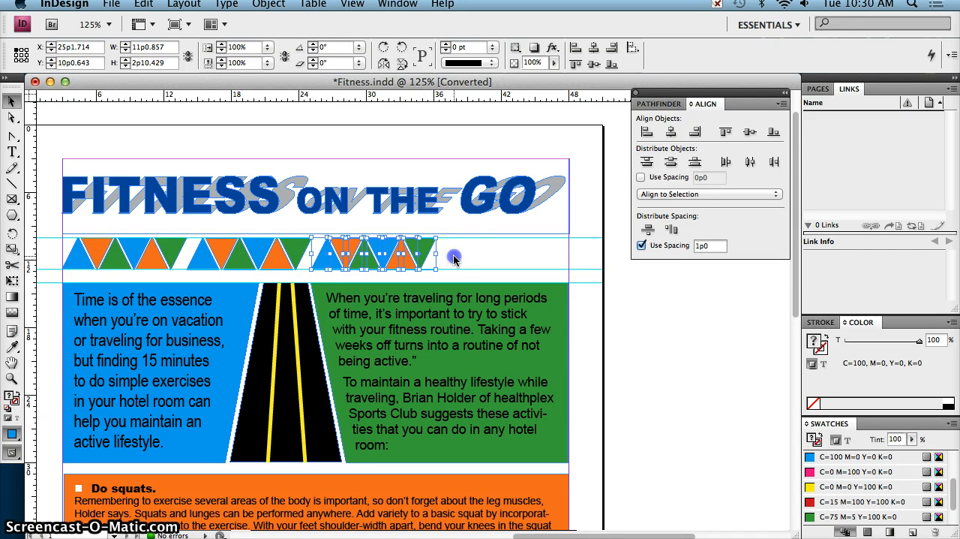
Copy the third set's first blue triangle to the end of the row against the right margin, at X 45p3.276, Y 10p0
click(330, 259)
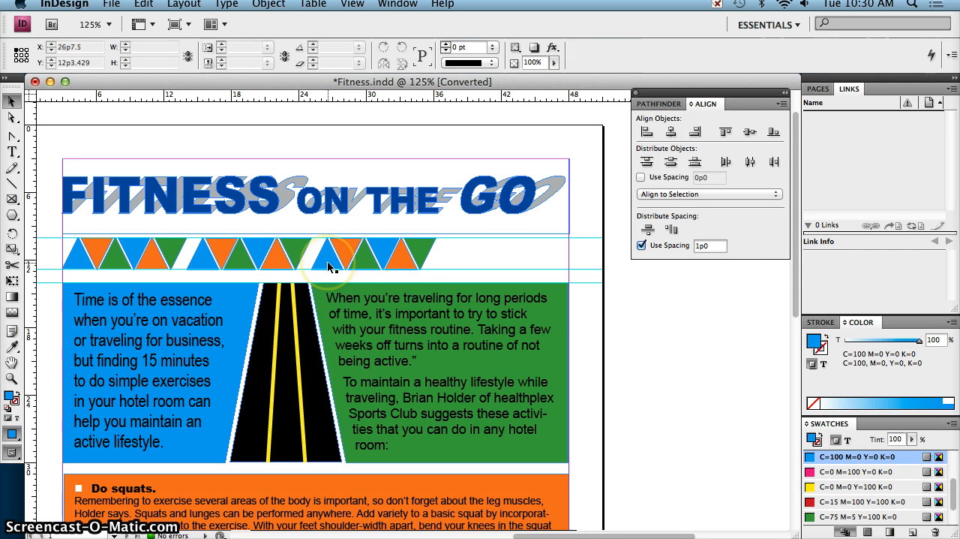
click(330, 263)
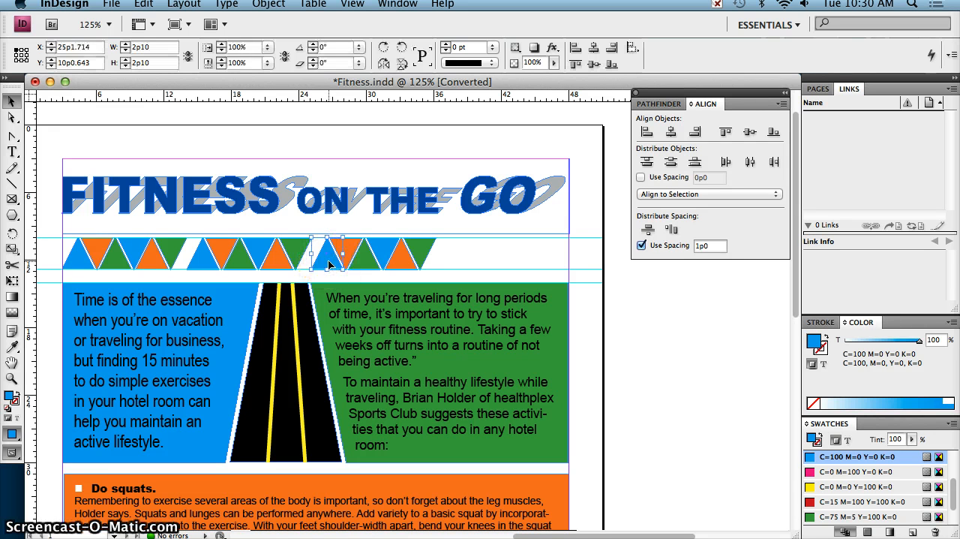
drag(327, 262, 557, 261)
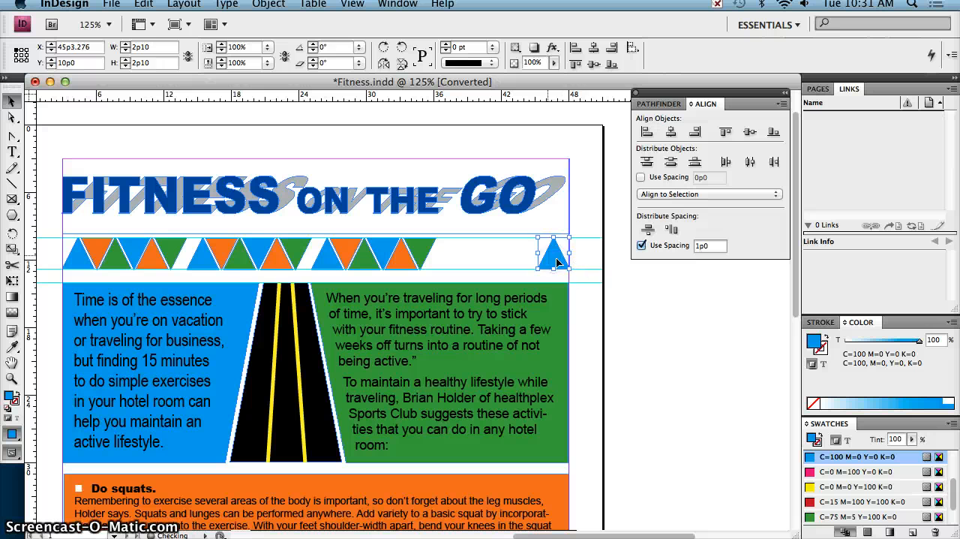
click(582, 266)
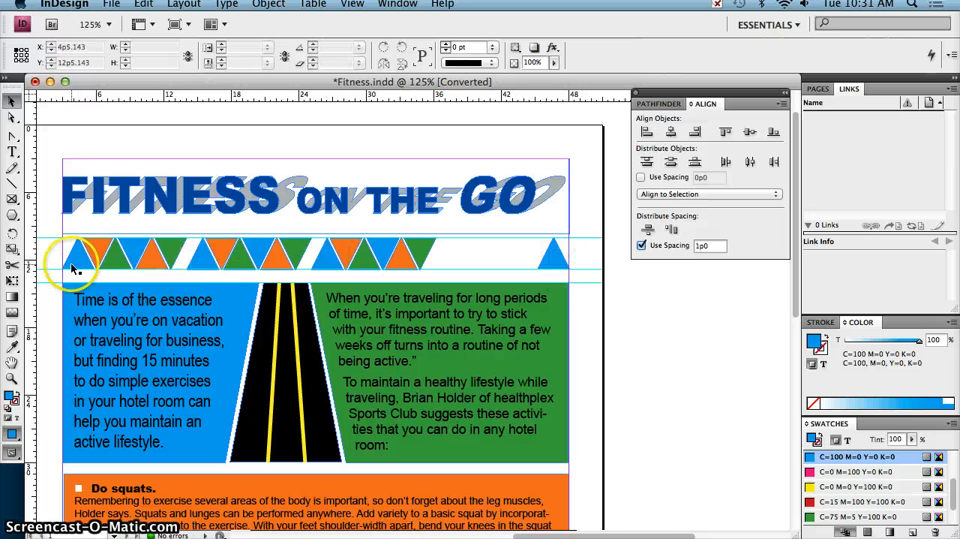
Align all the triangles in the row by their vertical centers and distribute them evenly by horizontal centers
click(552, 261)
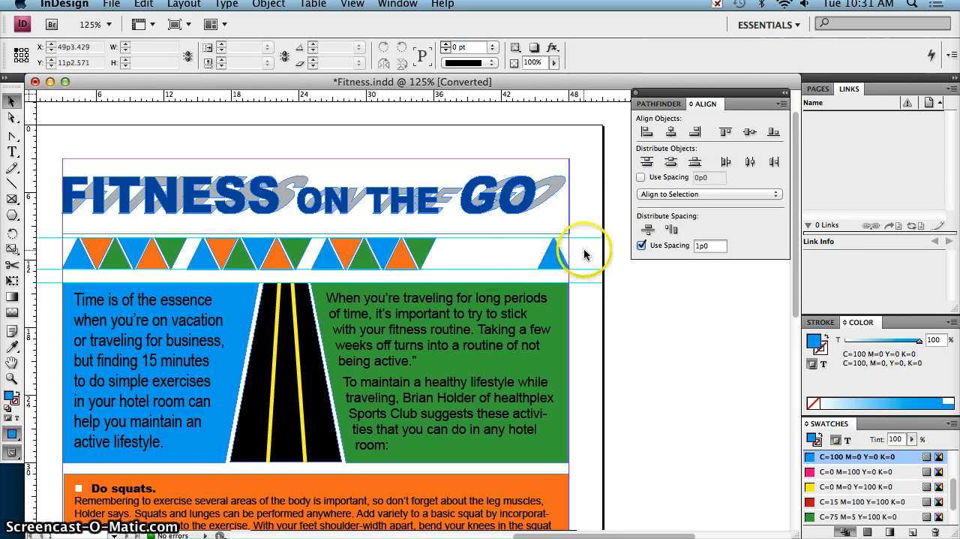
drag(587, 255, 111, 257)
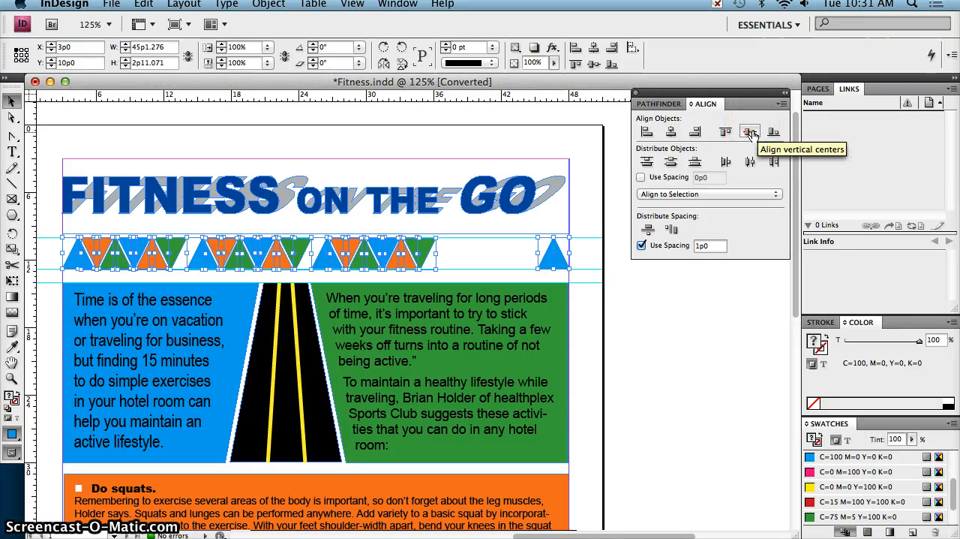
click(751, 132)
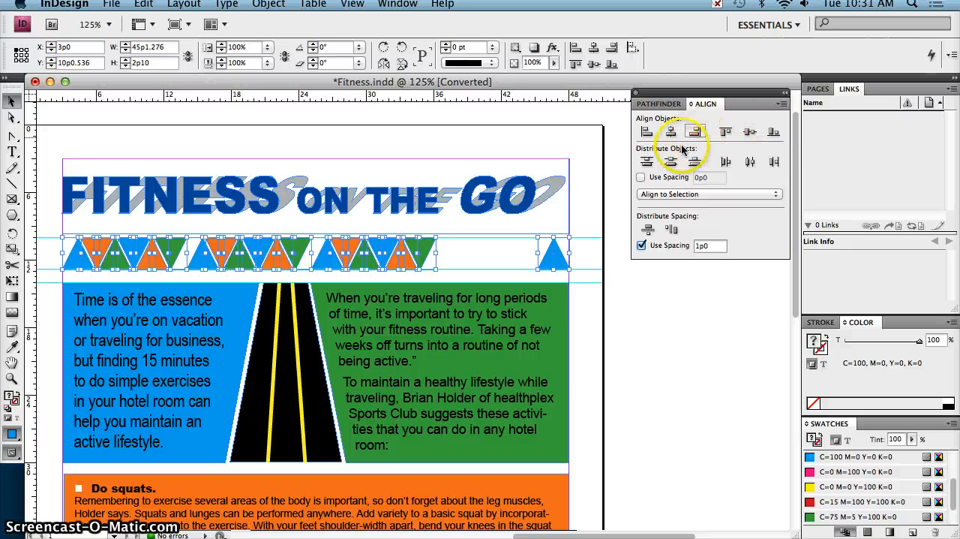
click(748, 163)
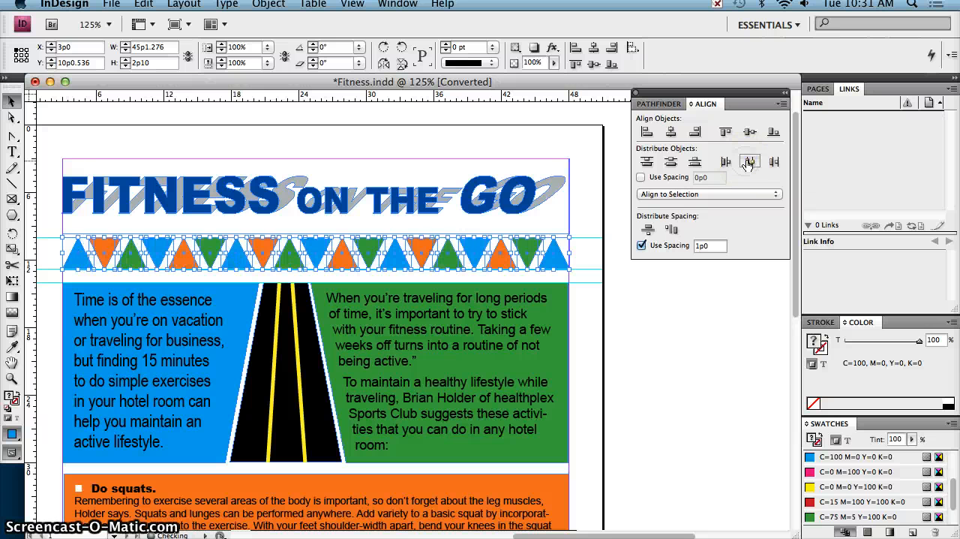
click(677, 345)
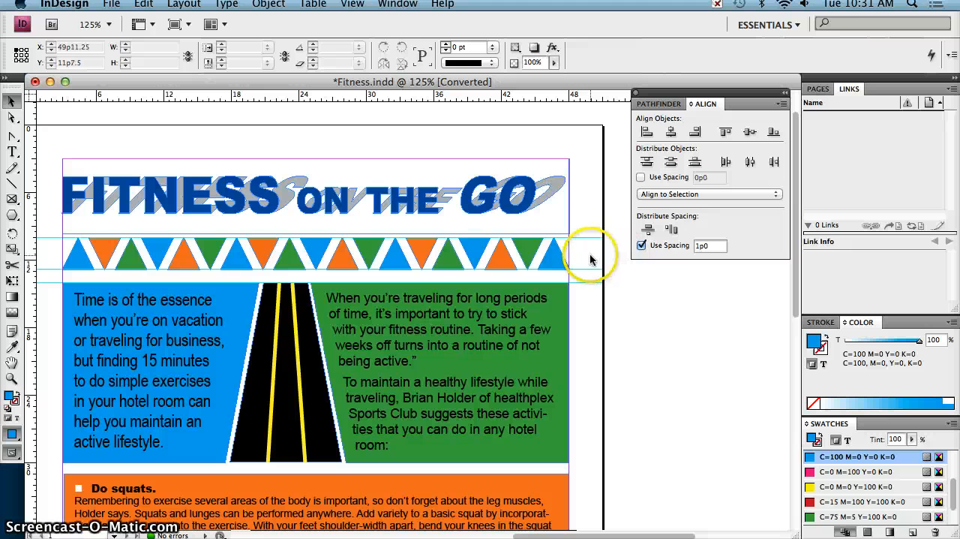
Group all the triangles in the row below the headline into one object
drag(591, 256, 330, 247)
drag(75, 256, 612, 276)
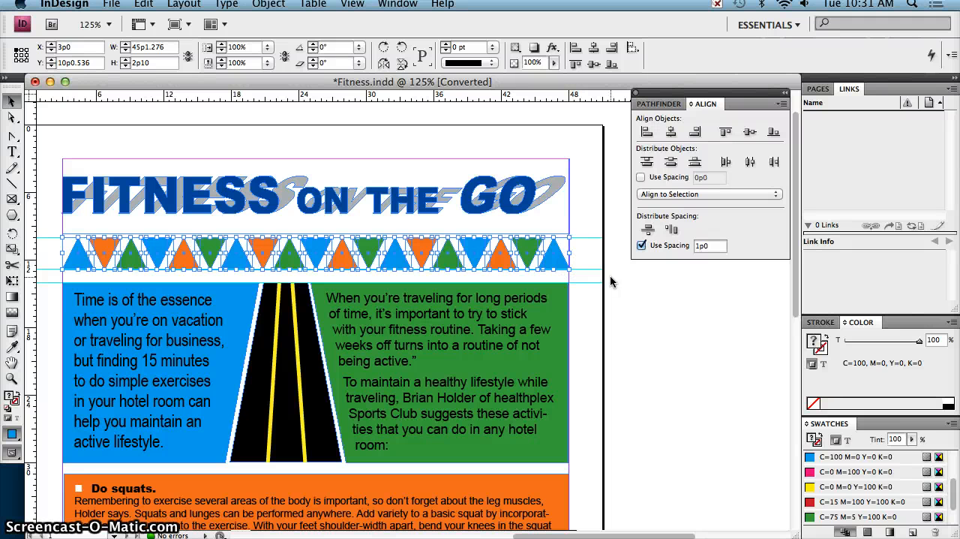
key(super+g)
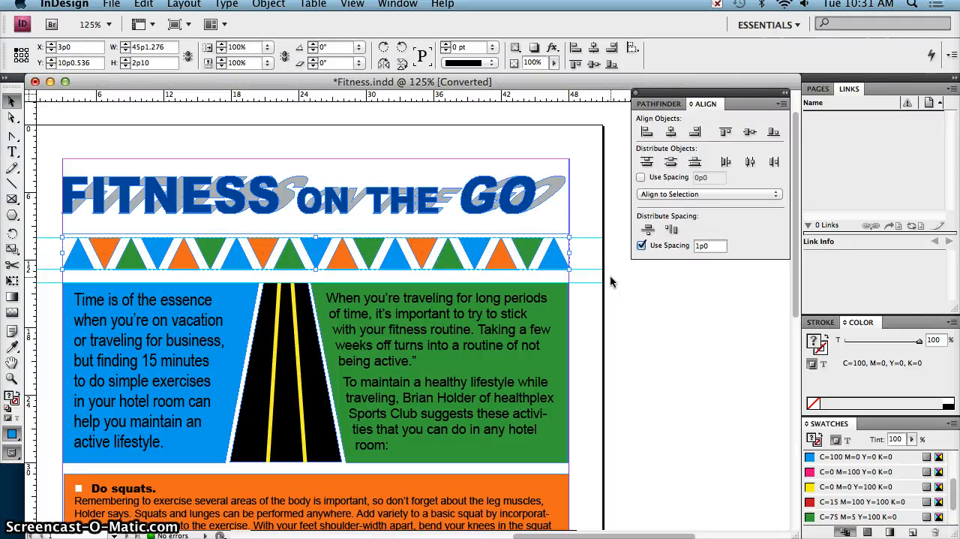
click(626, 299)
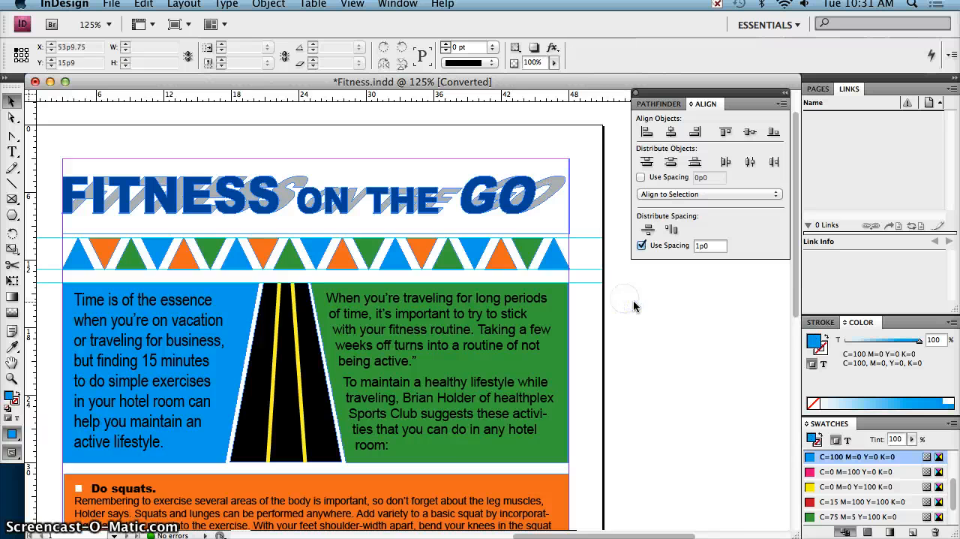
Fit the whole page in the window and check it in Overprint Preview, then return to the normal view
key(super+0)
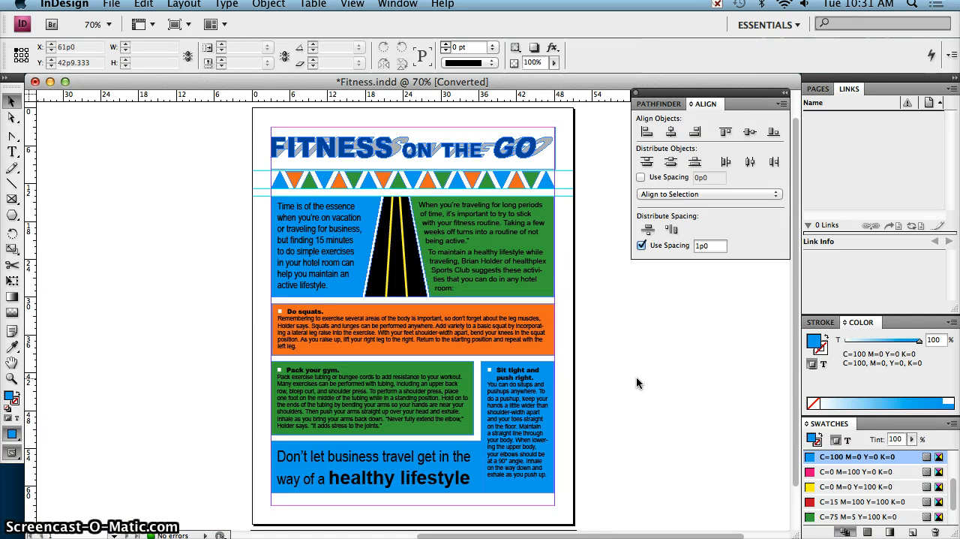
click(352, 5)
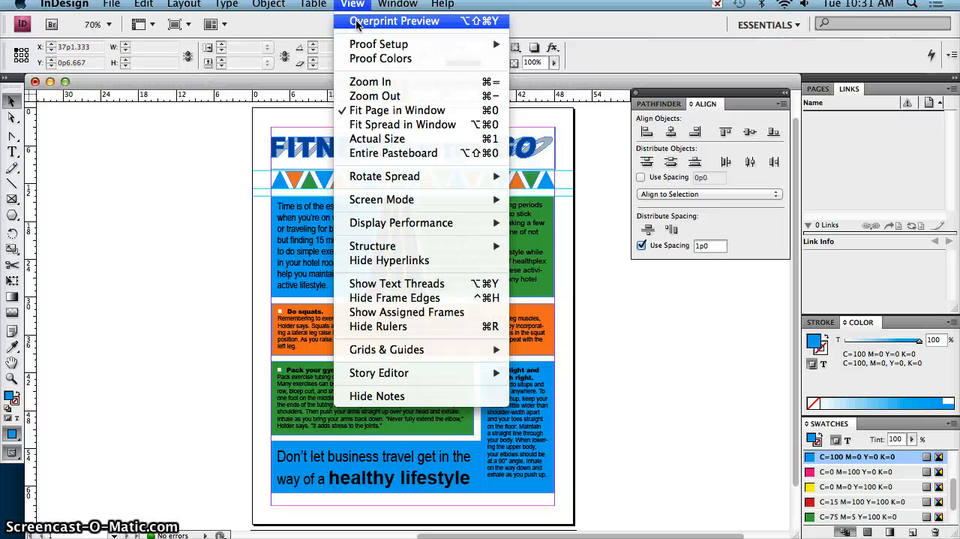
mouse_move(424, 201)
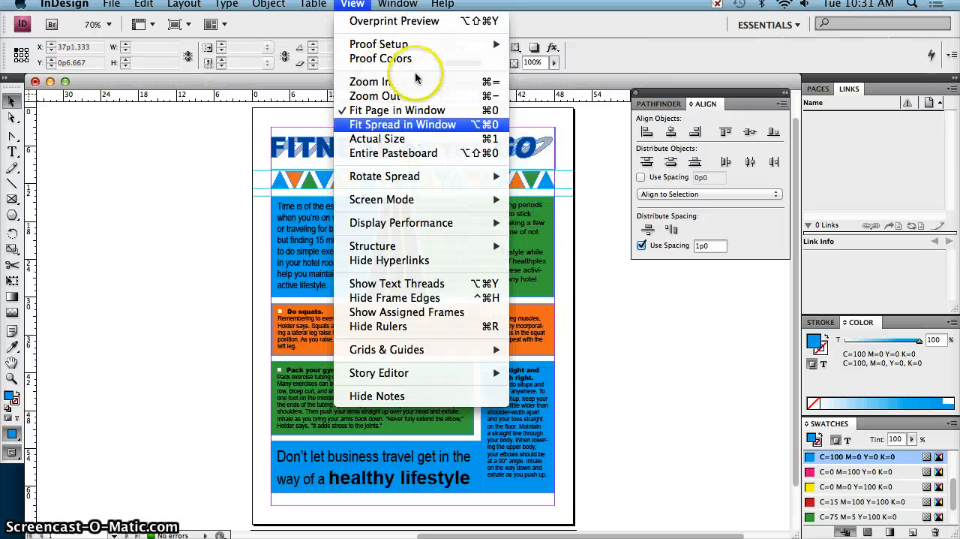
click(363, 21)
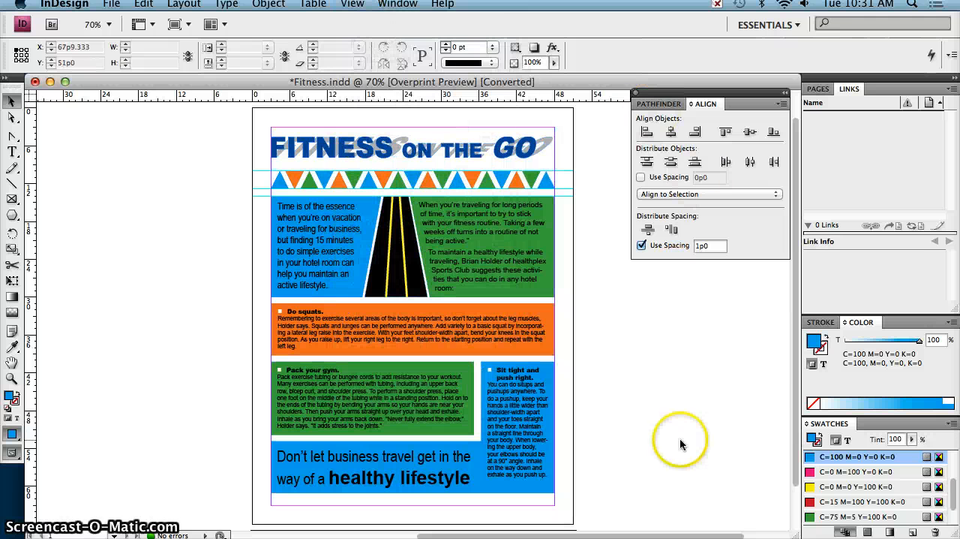
click(681, 443)
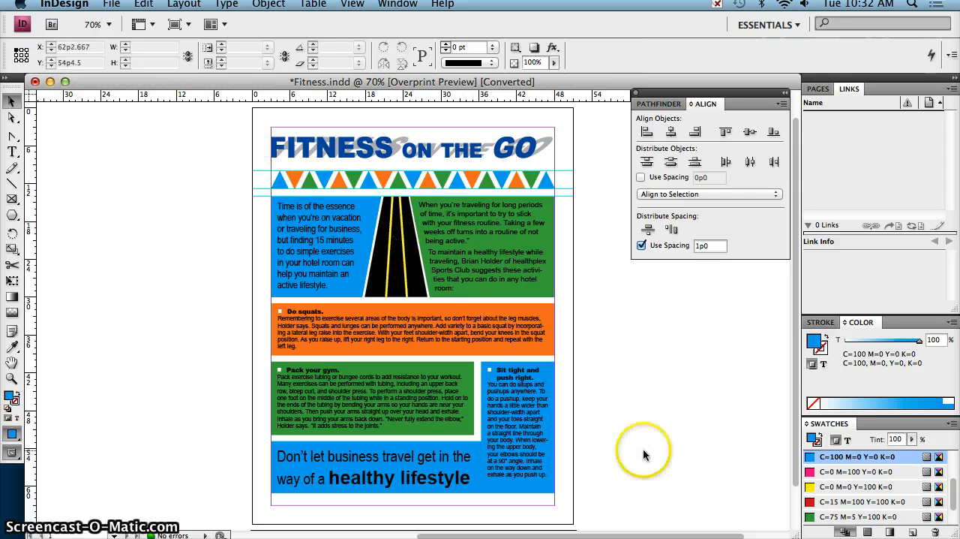
click(350, 6)
click(367, 21)
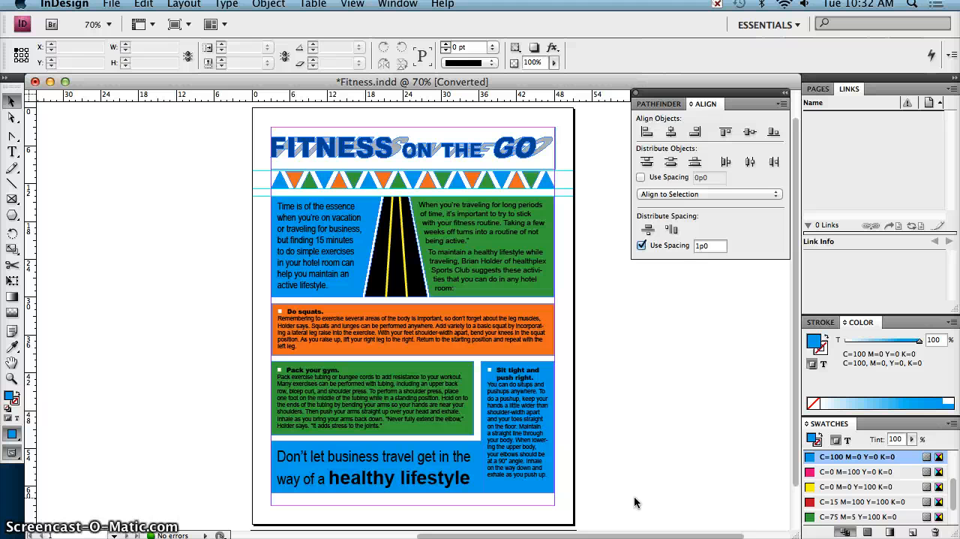
click(643, 497)
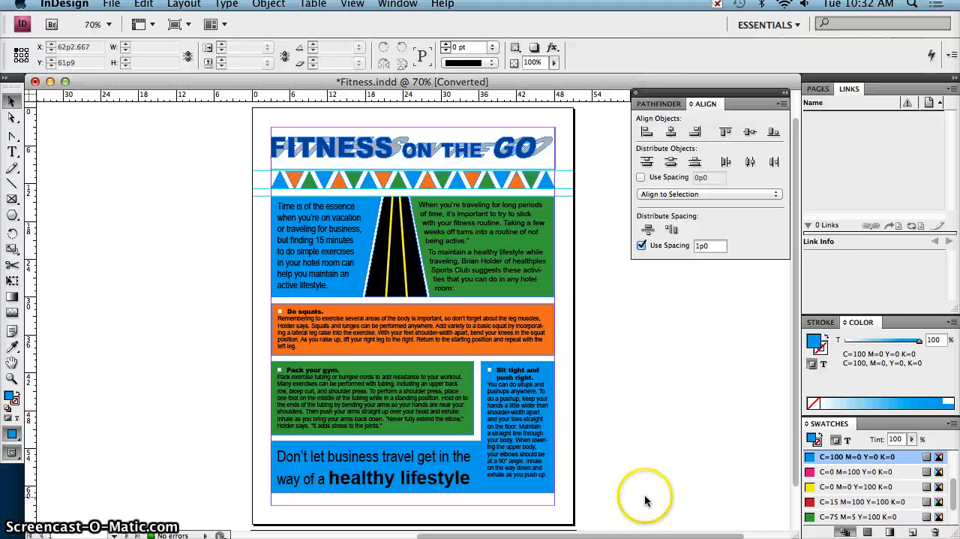
Save the document under a new name in the my_work folder, prefixing Fitness.indd with "1_", the student's surname and an underscore
click(108, 6)
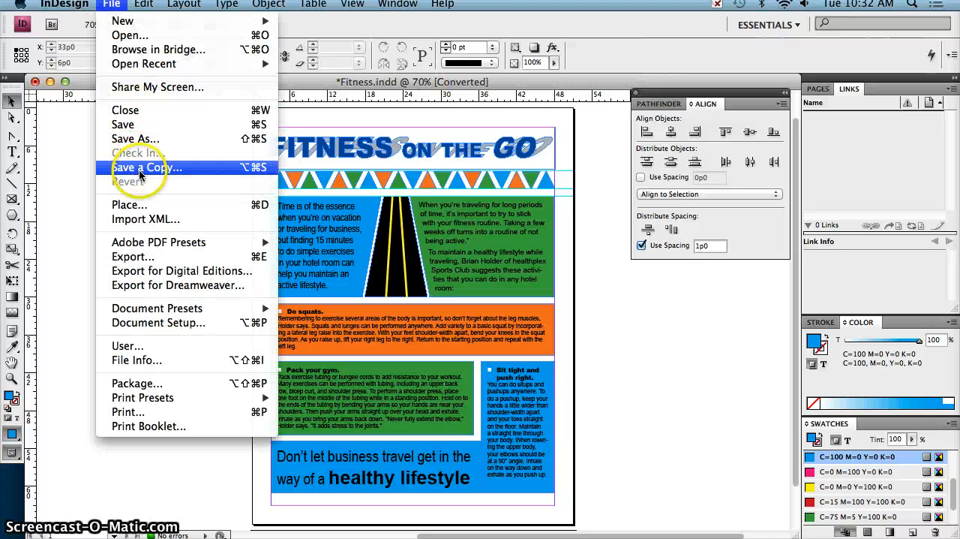
click(147, 142)
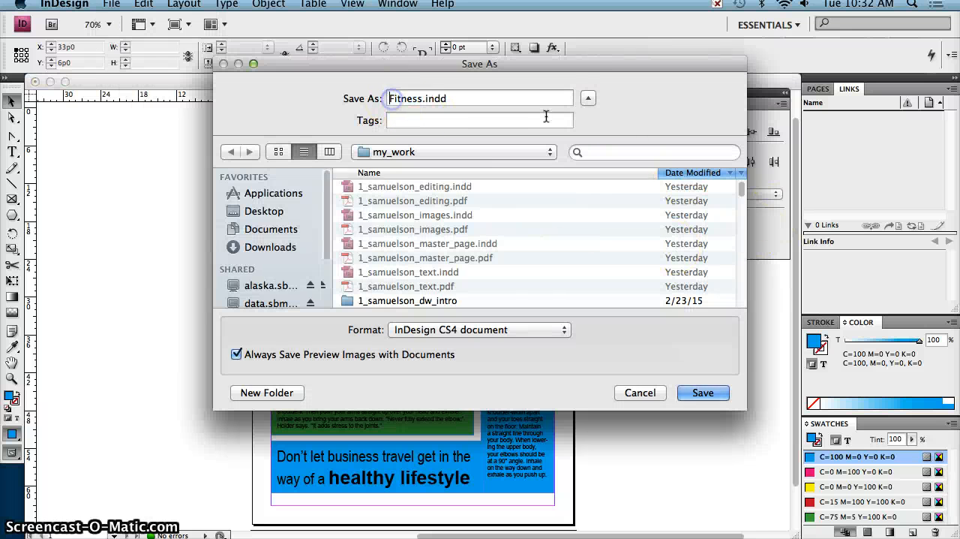
text(1_samuelson)
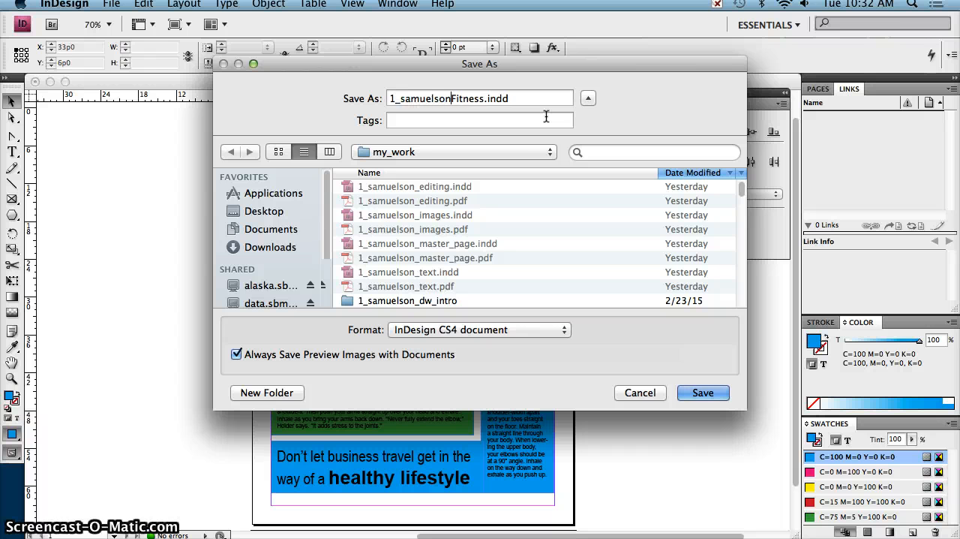
text(_)
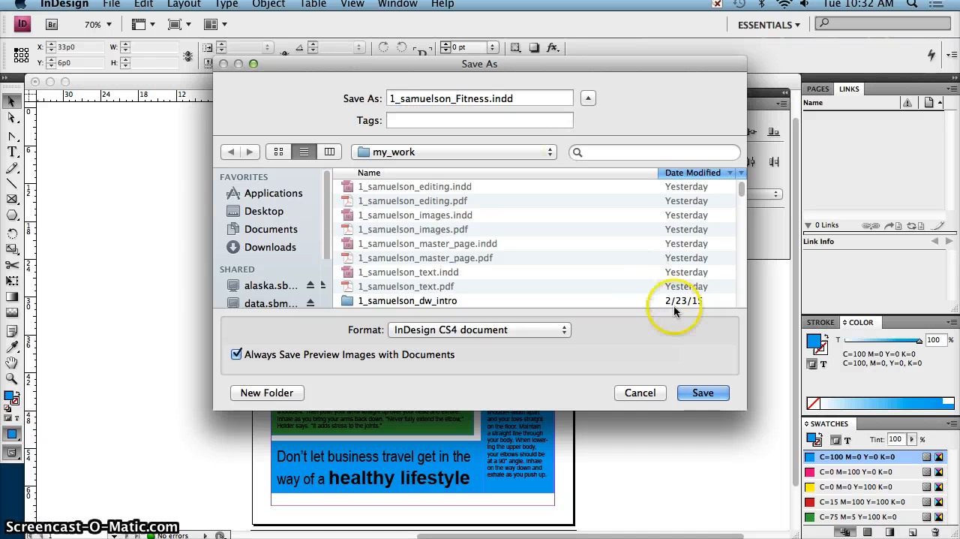
click(703, 393)
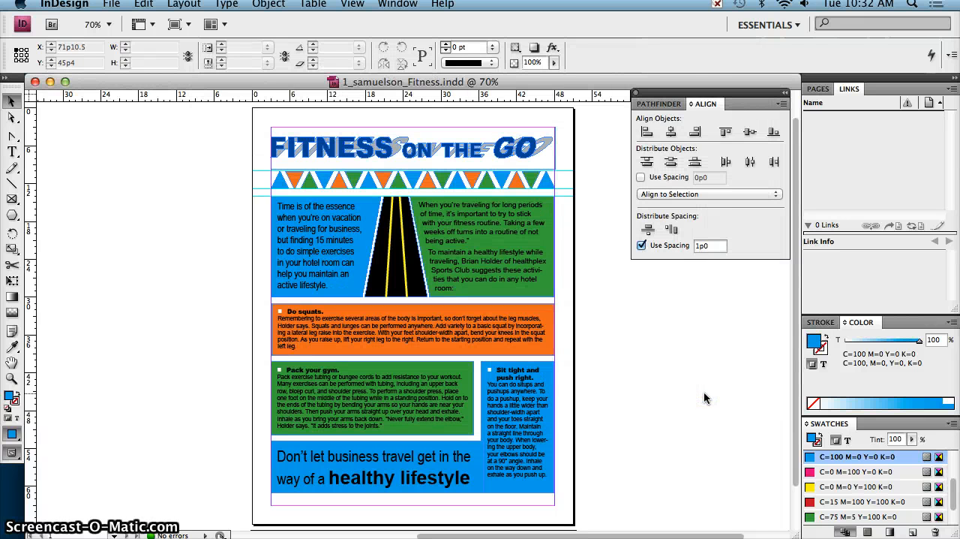
Export all pages as an Adobe PDF to the my_work folder under the same file name, using the High Quality Print preset
click(111, 4)
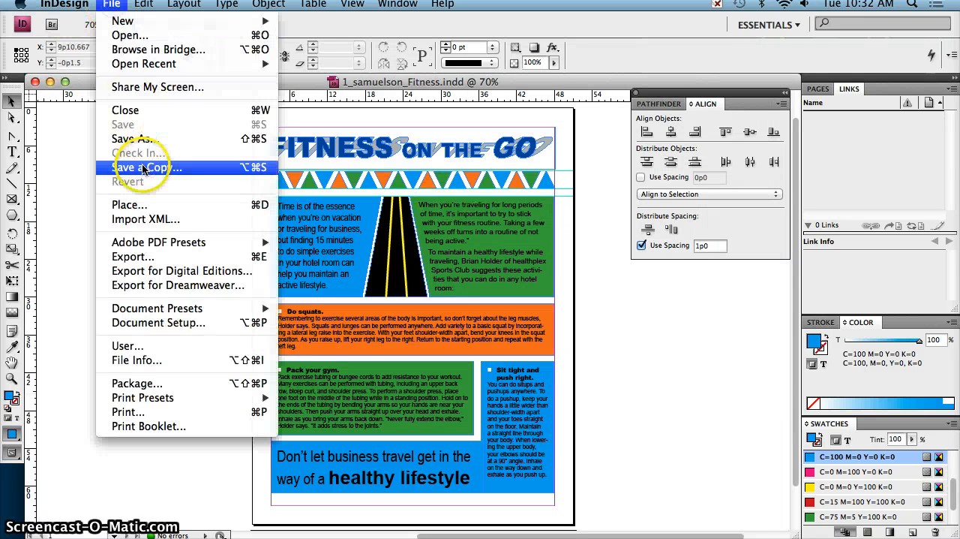
click(167, 258)
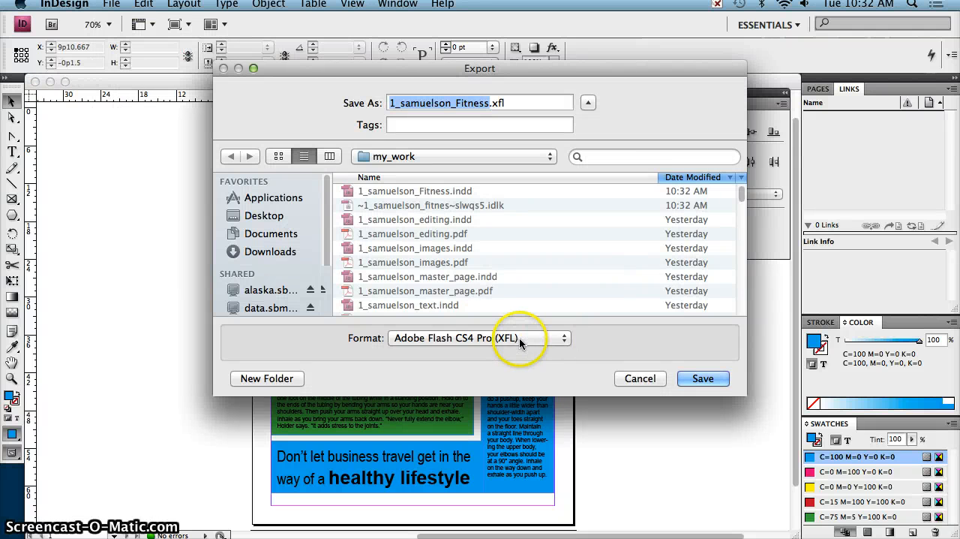
click(521, 341)
click(520, 349)
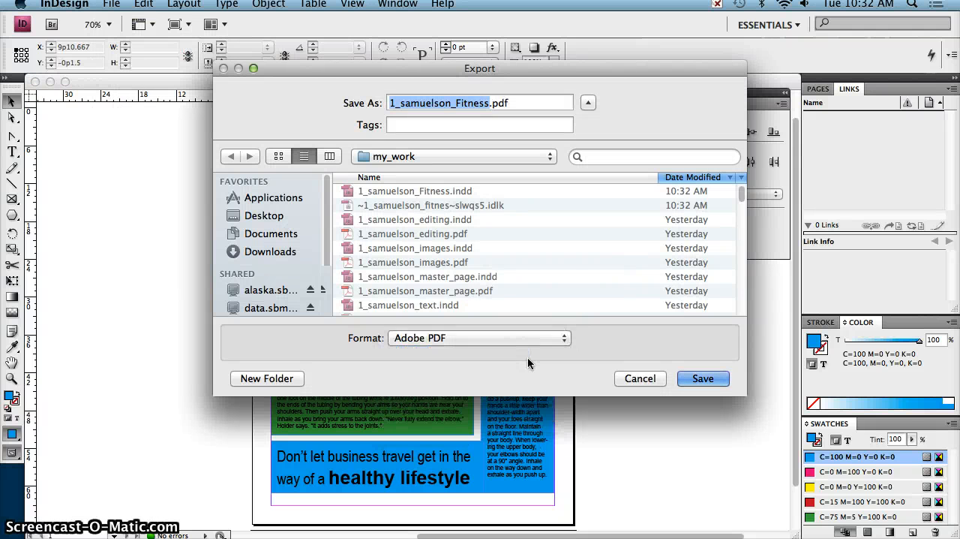
click(709, 382)
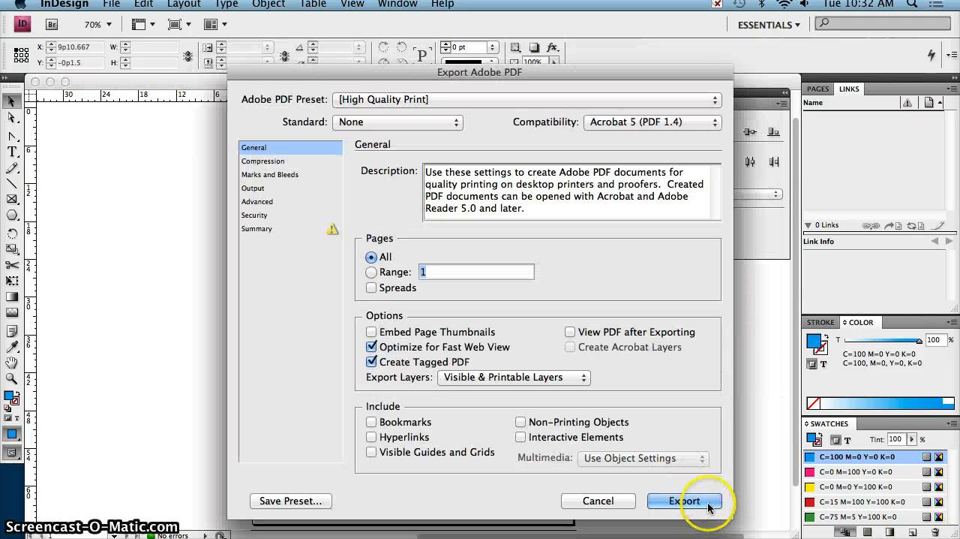
click(684, 500)
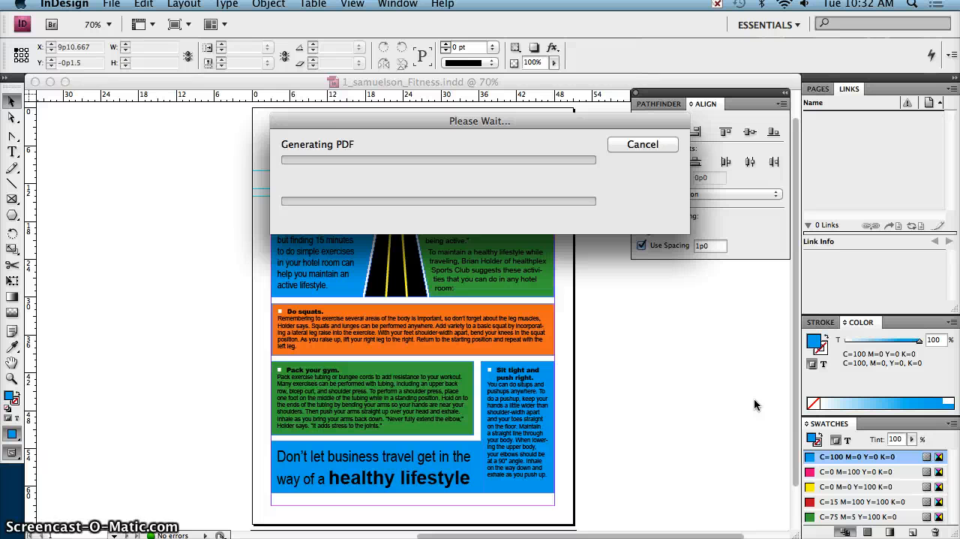